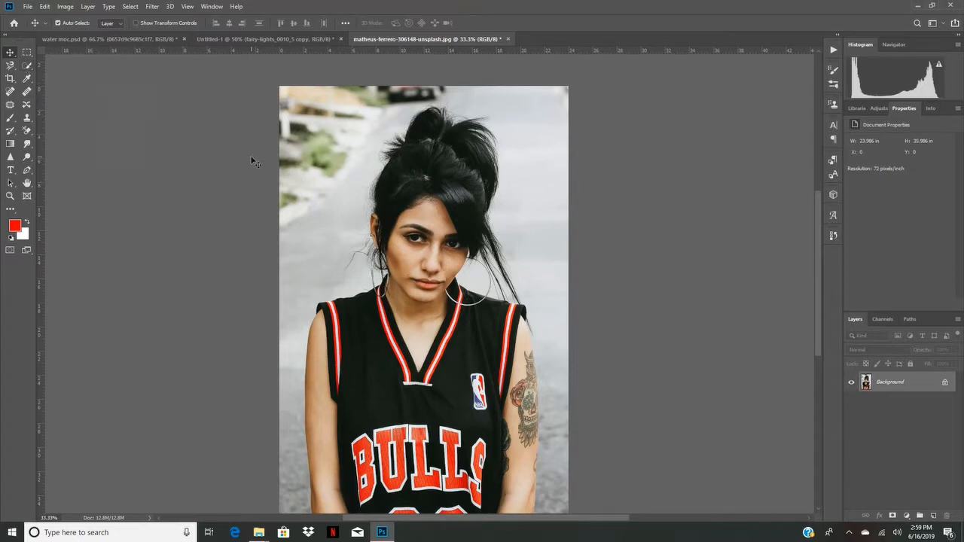
# - Select the woman's hair, face and jersey with the Quick Selection tool at 80% brush hardness
pyautogui.press('w')
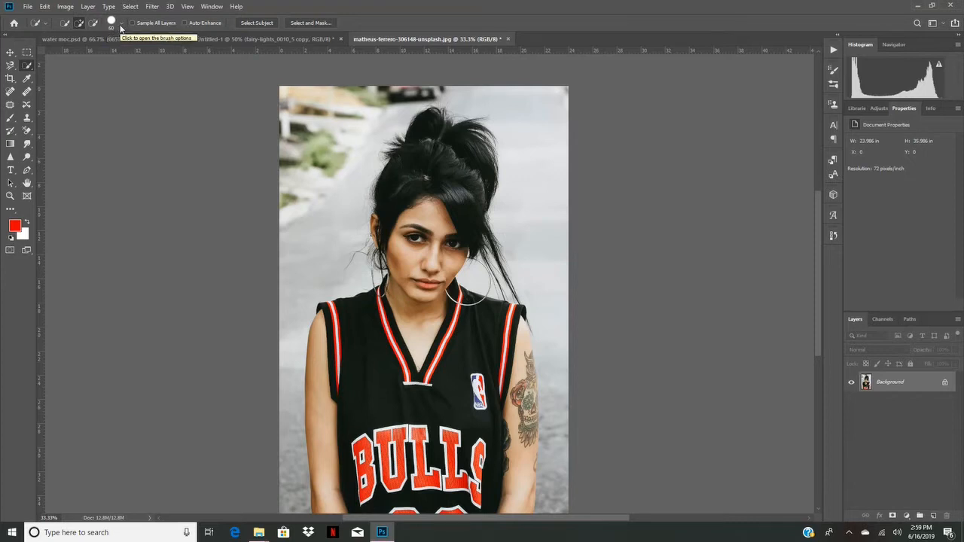
pyautogui.click(121, 27)
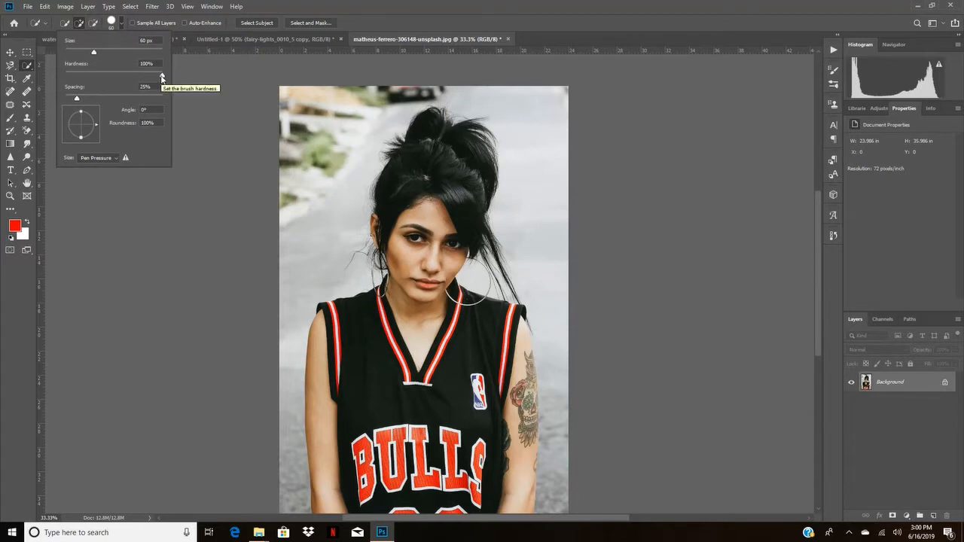
pyautogui.moveTo(162, 78); pyautogui.dragTo(144, 79)
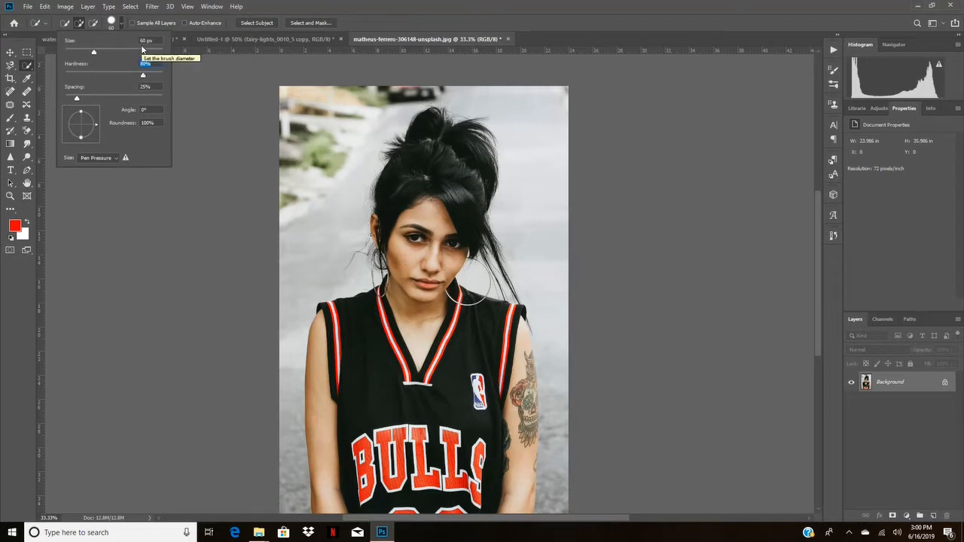
pyautogui.click(431, 114)
pyautogui.moveTo(433, 113)
pyautogui.mouseDown()
pyautogui.moveTo(452, 224)
pyautogui.moveTo(433, 451)
pyautogui.moveTo(391, 422)
pyautogui.moveTo(495, 436)
pyautogui.mouseUp()
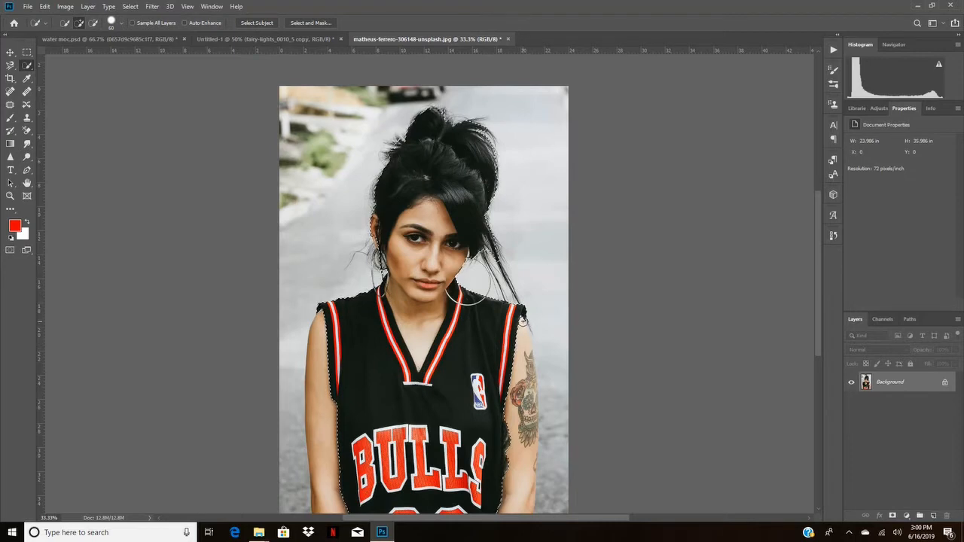
# - Add both of the woman's bare arms to the selection, reducing the selection brush to 26 px
pyautogui.moveTo(522, 320)
pyautogui.mouseDown()
pyautogui.moveTo(525, 452)
pyautogui.moveTo(512, 482)
pyautogui.mouseUp()
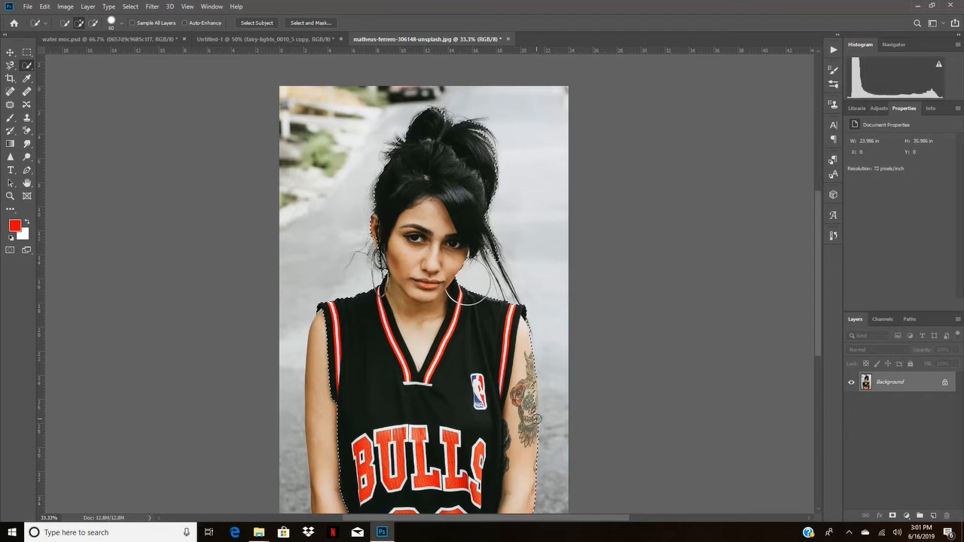
pyautogui.click(117, 27)
pyautogui.moveTo(95, 53); pyautogui.dragTo(77, 52)
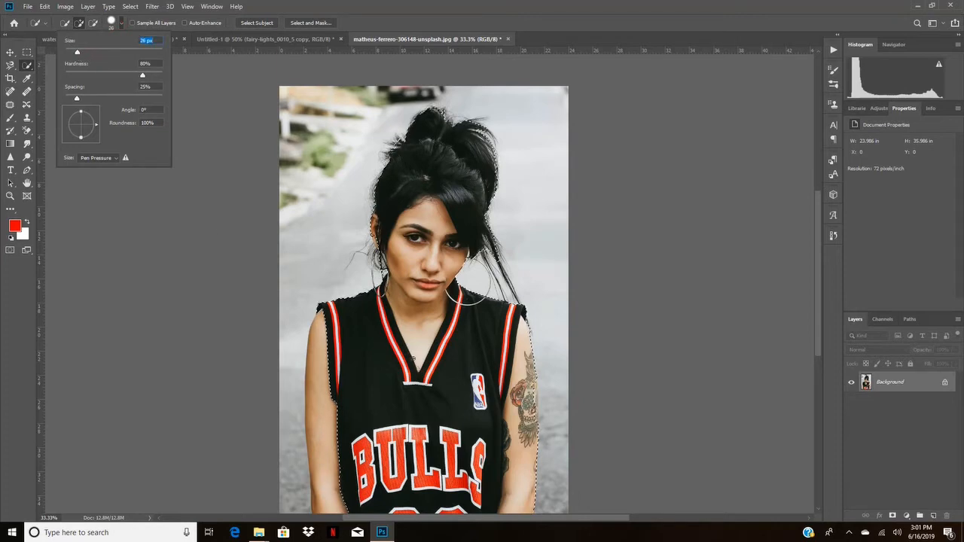
pyautogui.click(536, 418)
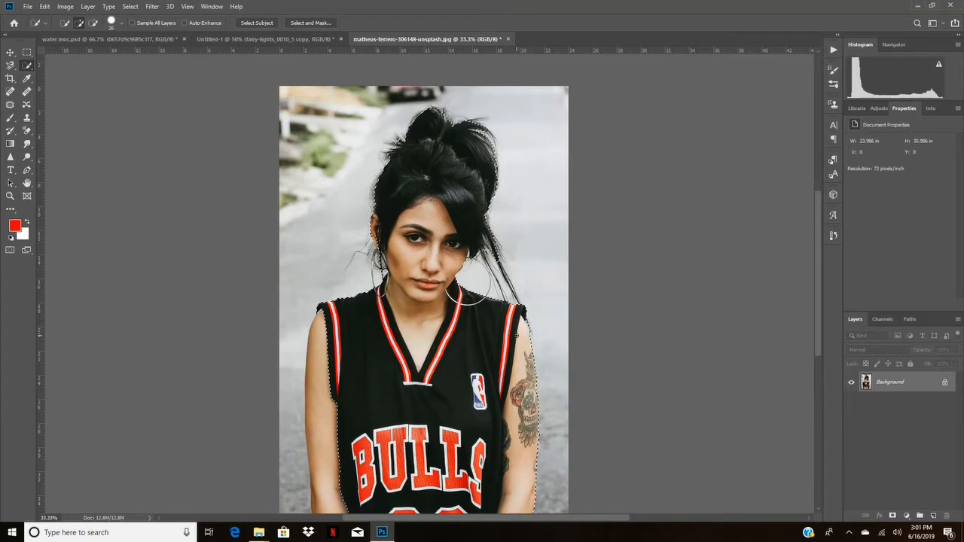
pyautogui.moveTo(317, 394); pyautogui.dragTo(320, 423)
# - Set the Quick Selection brush size to 8 px and switch it to subtract mode for cleaning up the arm edges
pyautogui.press('z')
pyautogui.click(62, 23)
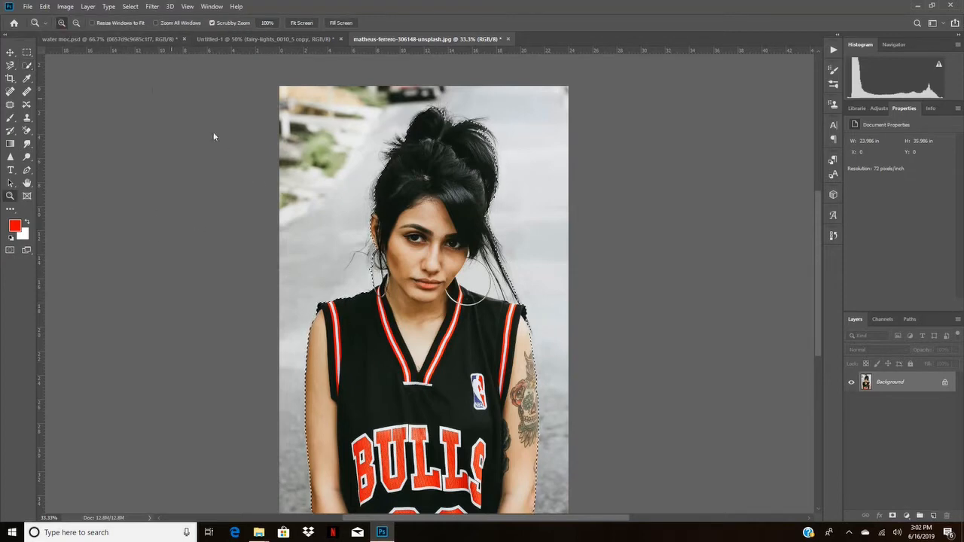
pyautogui.click(450, 437)
pyautogui.click(450, 434)
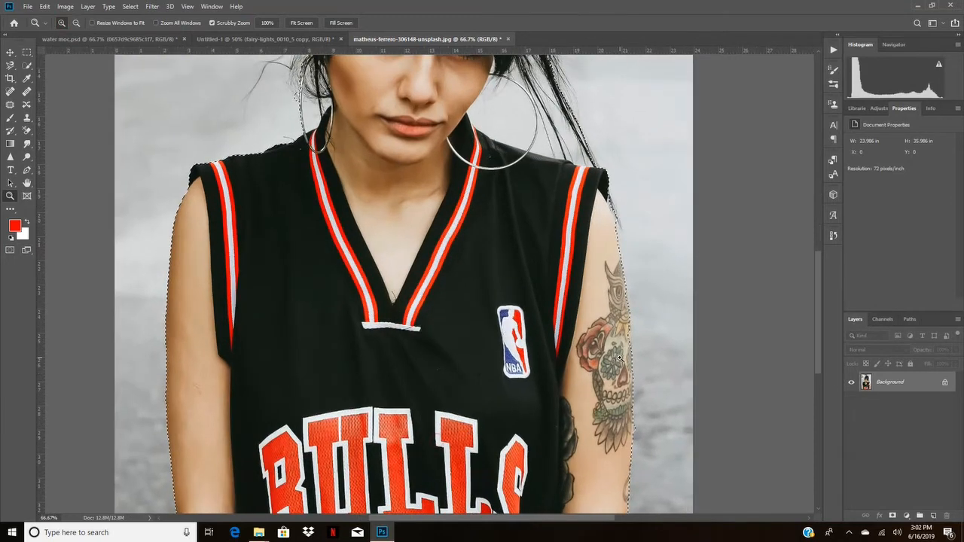
pyautogui.scroll(-4, 200, 374)
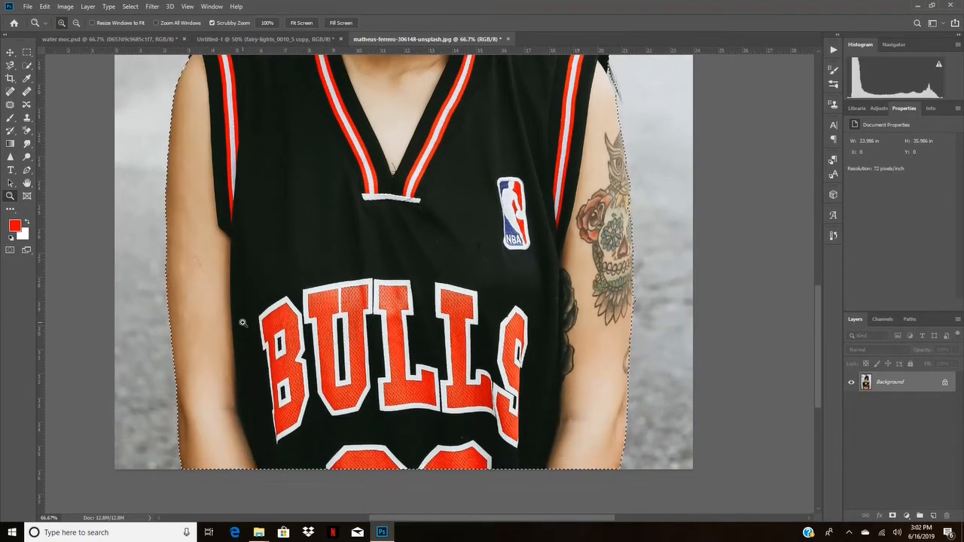
pyautogui.scroll(2, 241, 331)
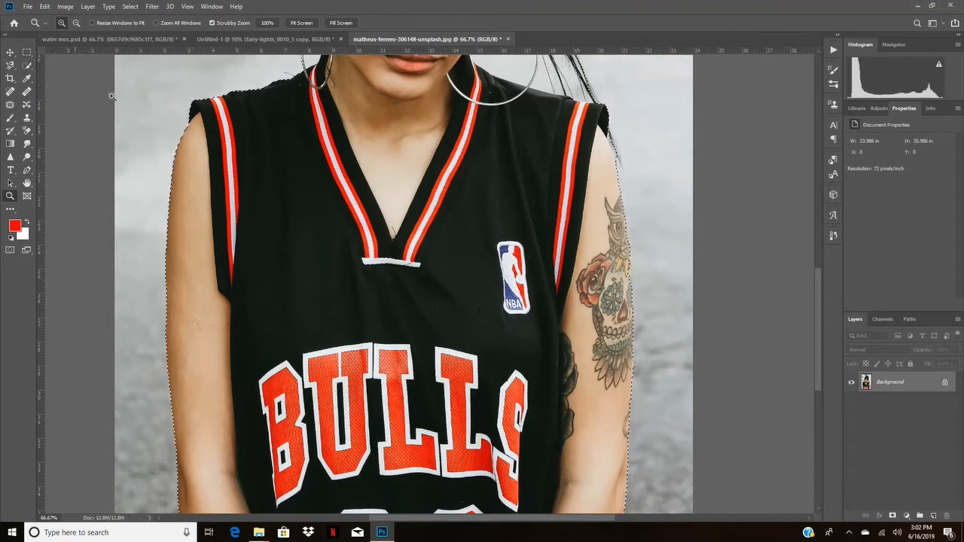
pyautogui.press('w')
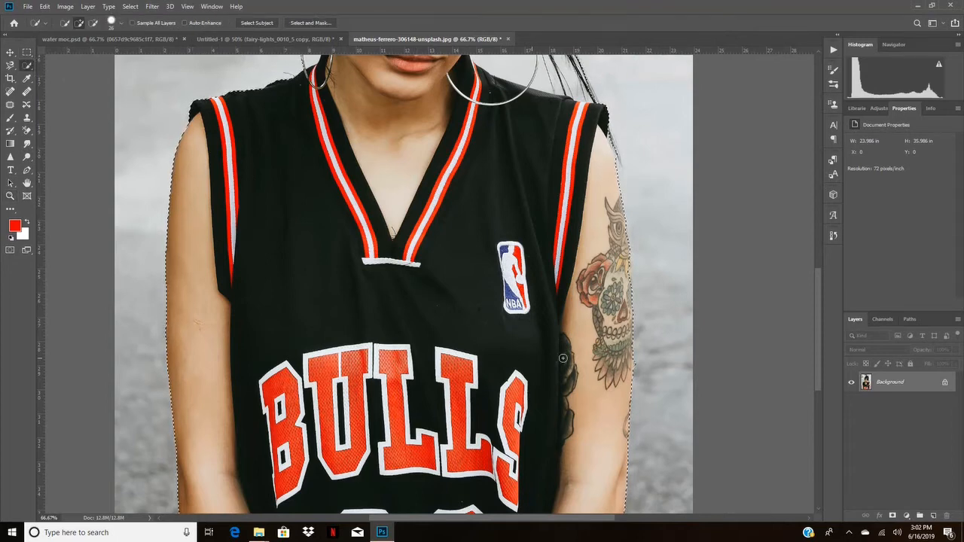
pyautogui.click(120, 23)
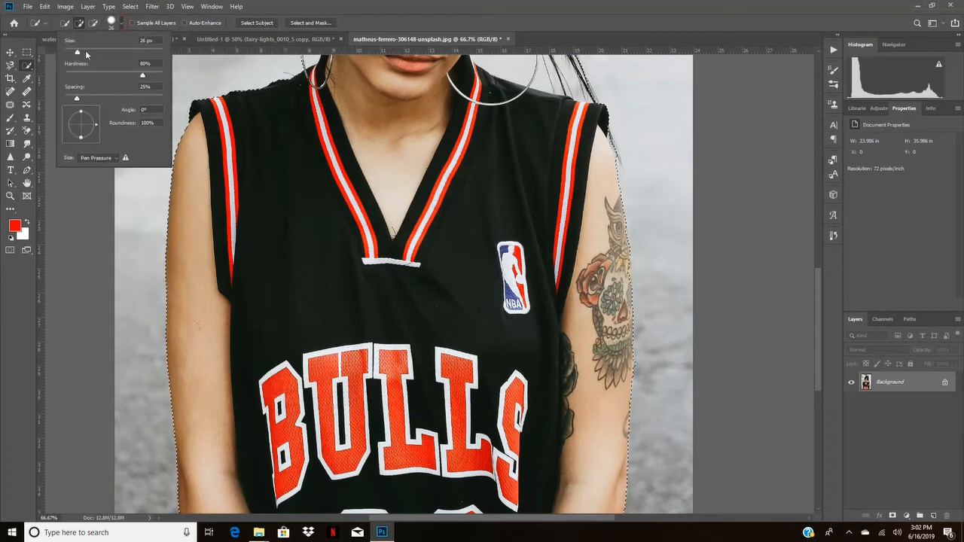
pyautogui.moveTo(77, 55); pyautogui.dragTo(68, 55)
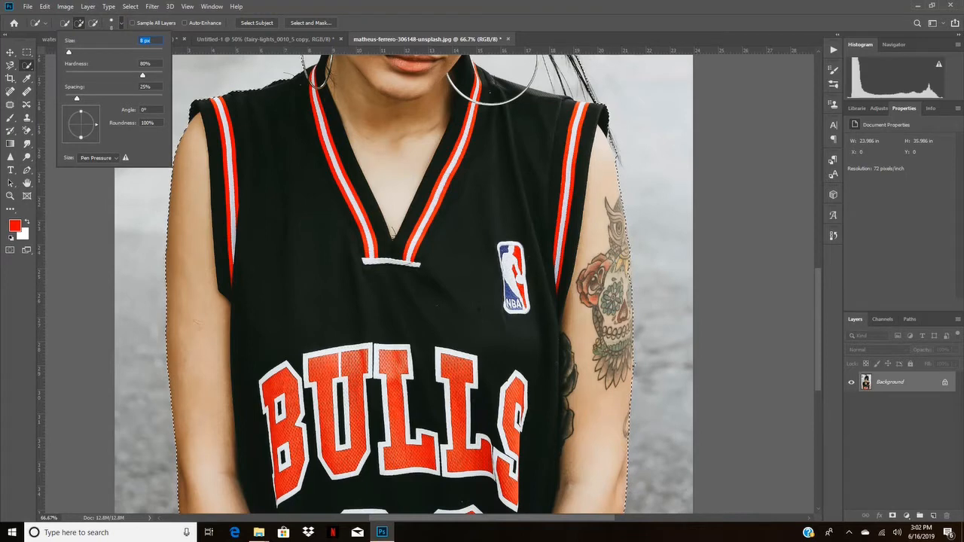
pyautogui.click(93, 23)
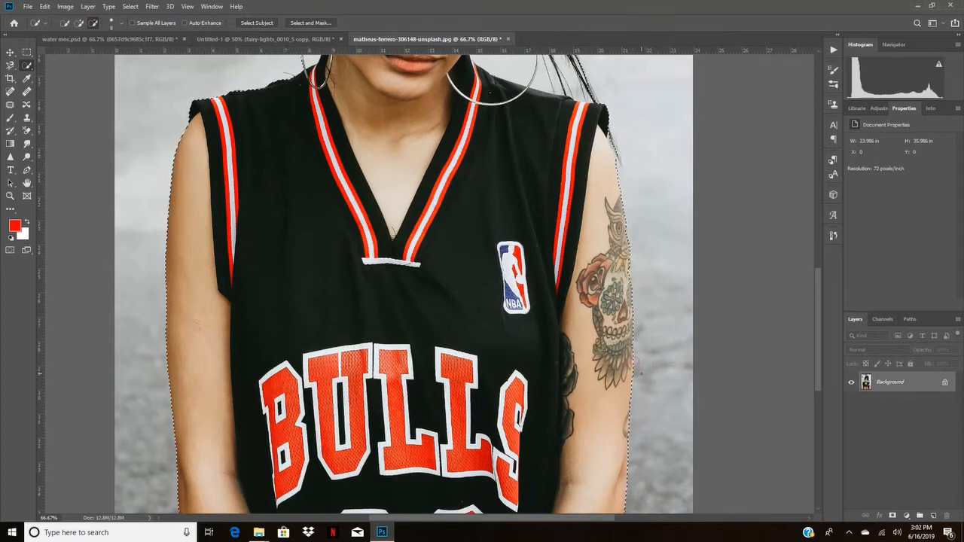
# - Refine the selection around the hoop earrings, adding the missed rims and subtracting stray background
pyautogui.scroll(3, 404, 284)
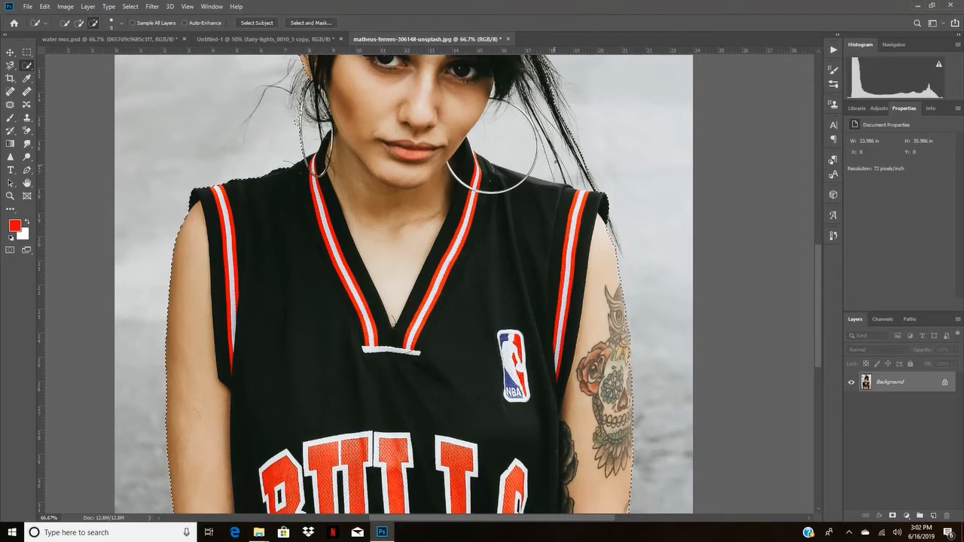
pyautogui.scroll(3, 636, 255)
pyautogui.scroll(1, 636, 255)
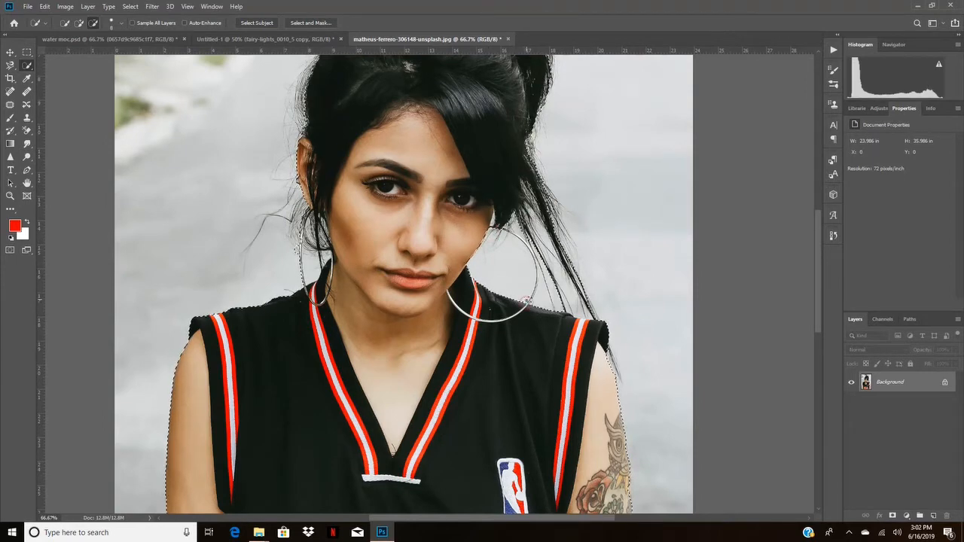
pyautogui.click(79, 24)
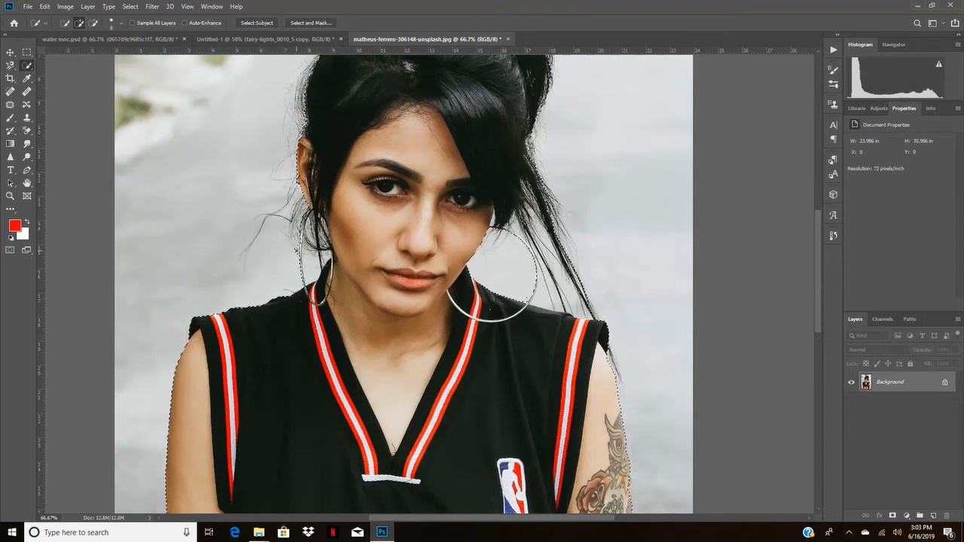
pyautogui.click(93, 24)
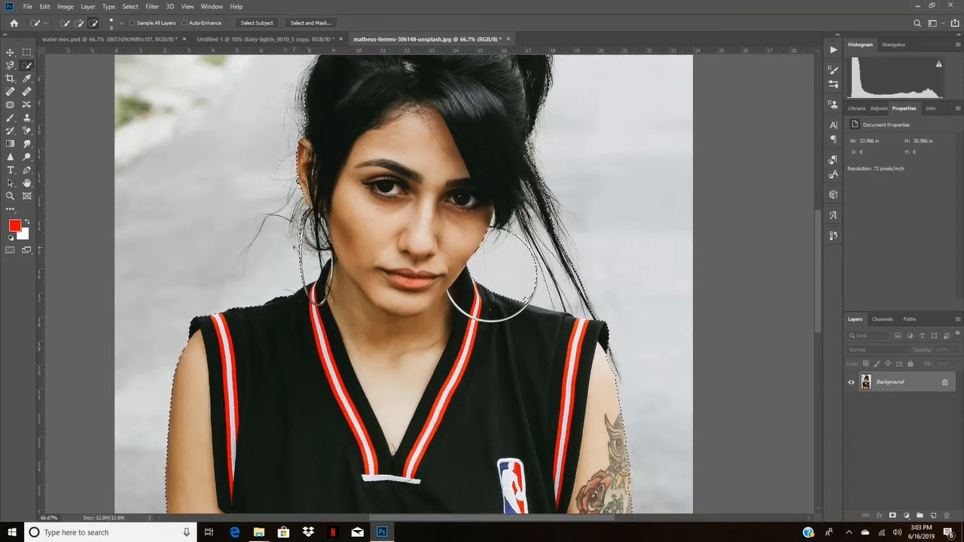
# - Cut the selected woman onto a new layer and delete the remaining Background layer
pyautogui.click(11, 196)
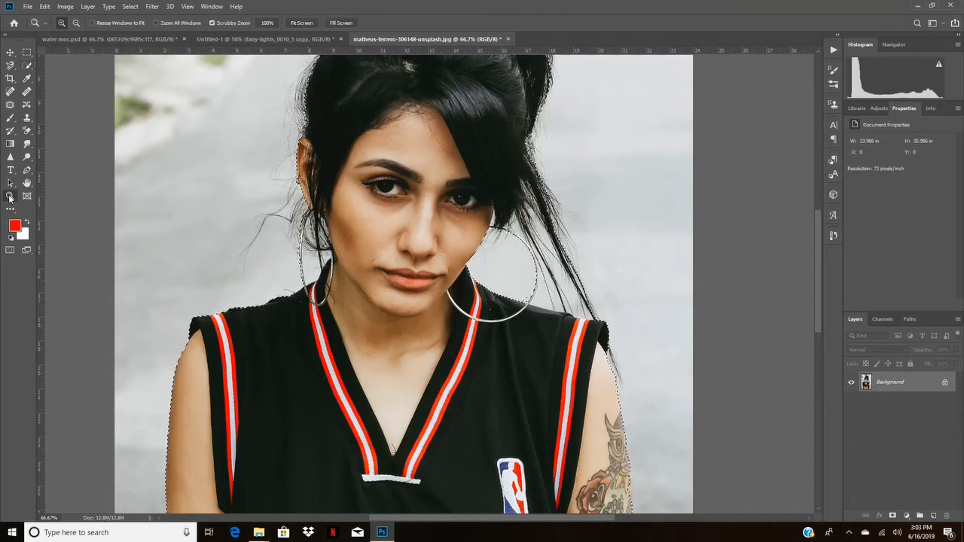
pyautogui.click(76, 22)
pyautogui.click(377, 372)
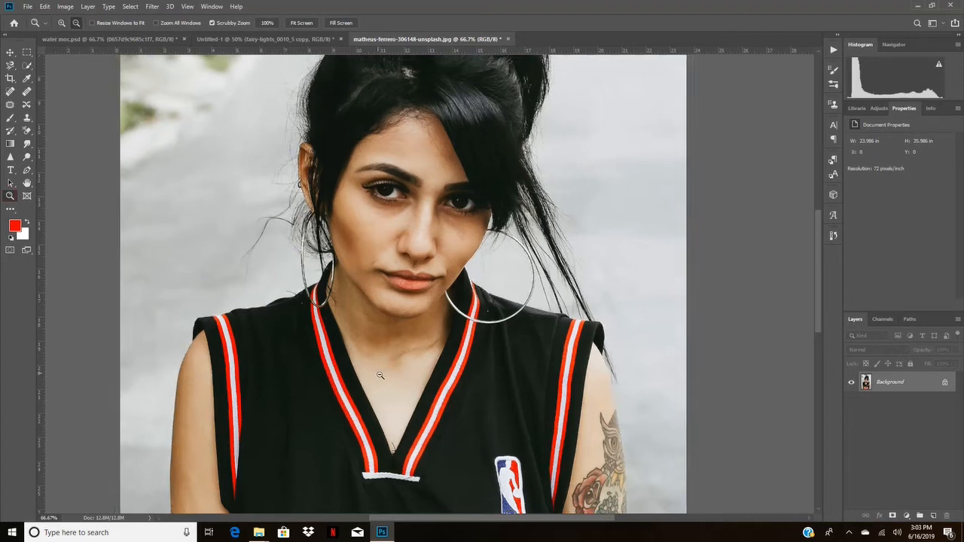
pyautogui.click(400, 418)
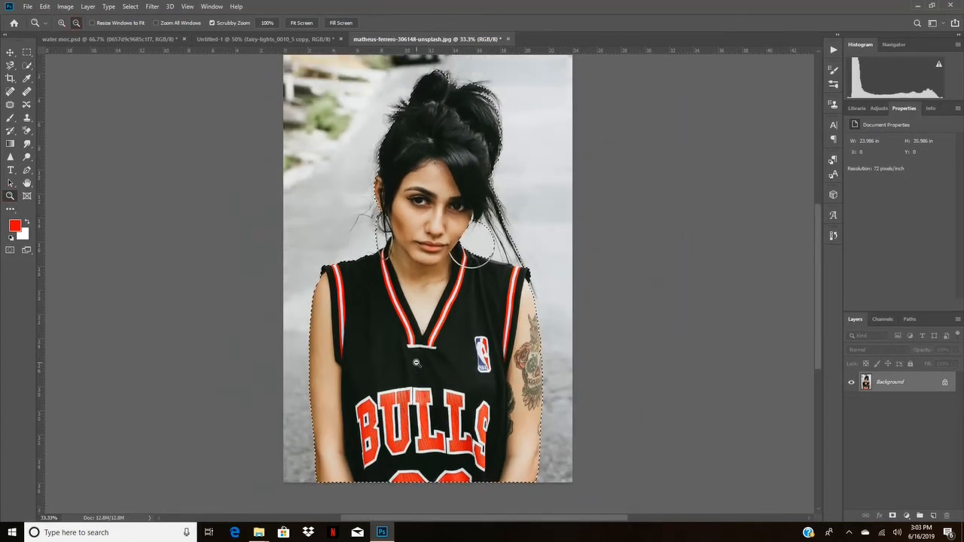
pyautogui.click(27, 66)
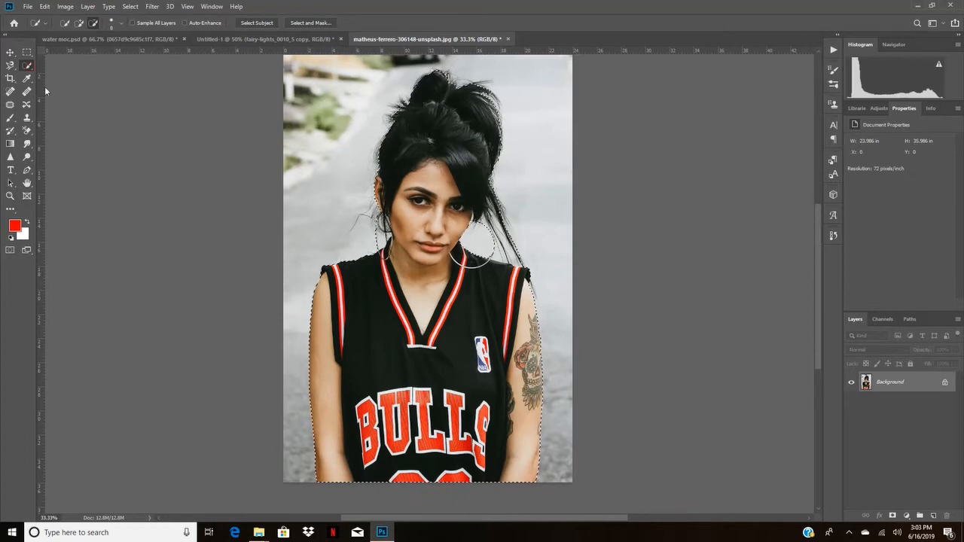
pyautogui.click(80, 23)
pyautogui.rightClick(419, 323)
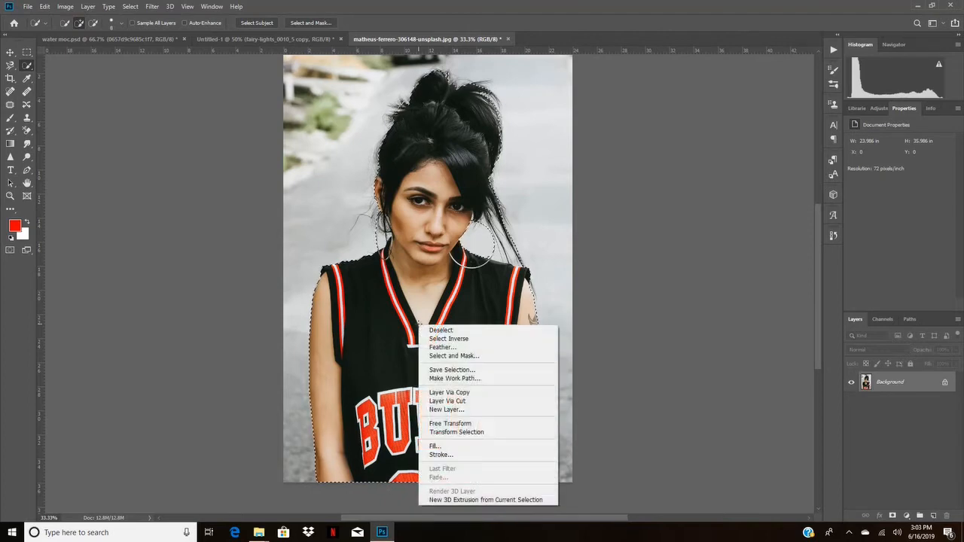
pyautogui.click(445, 402)
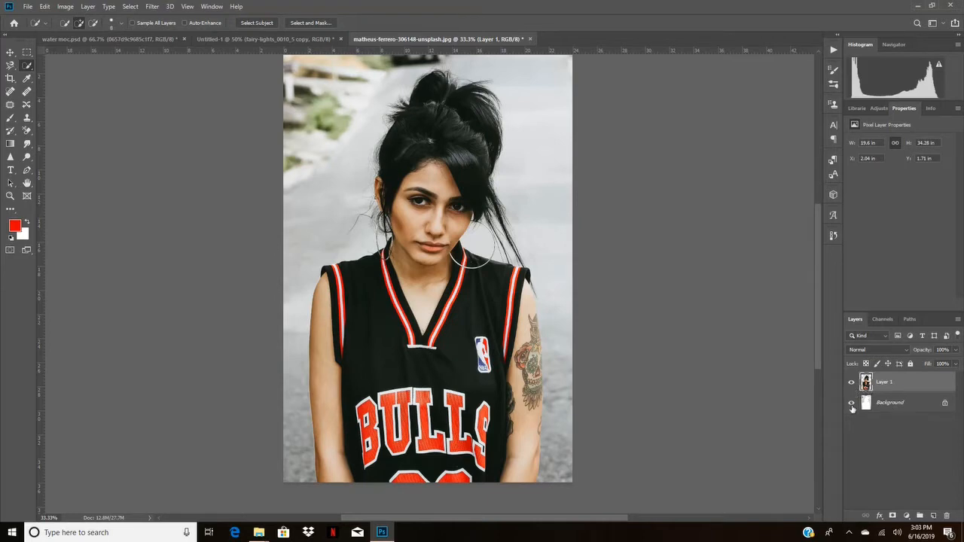
pyautogui.click(909, 411)
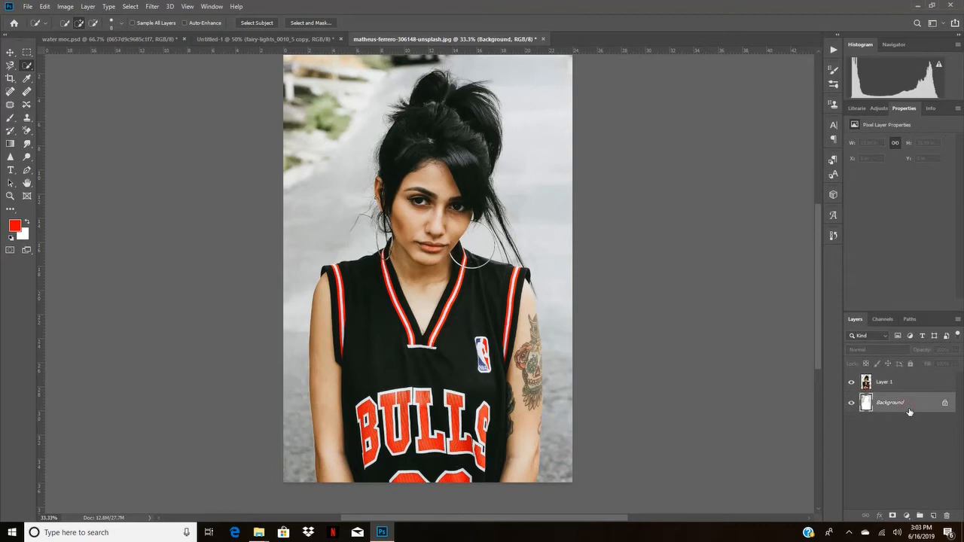
pyautogui.press('Delete')
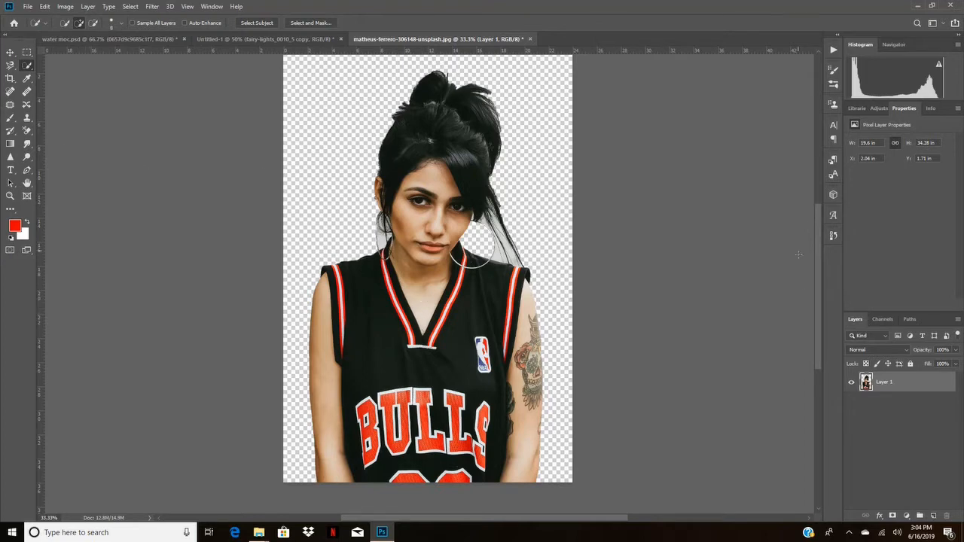
# - Revert the photo to its originally opened state through the document history
pyautogui.click(833, 235)
pyautogui.scroll(2, 814, 349)
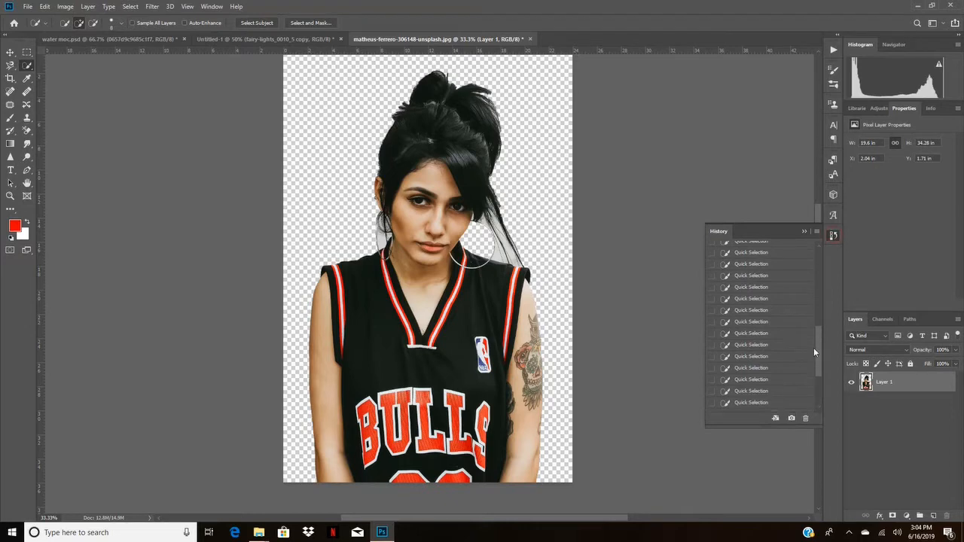
pyautogui.scroll(10, 813, 347)
pyautogui.click(768, 252)
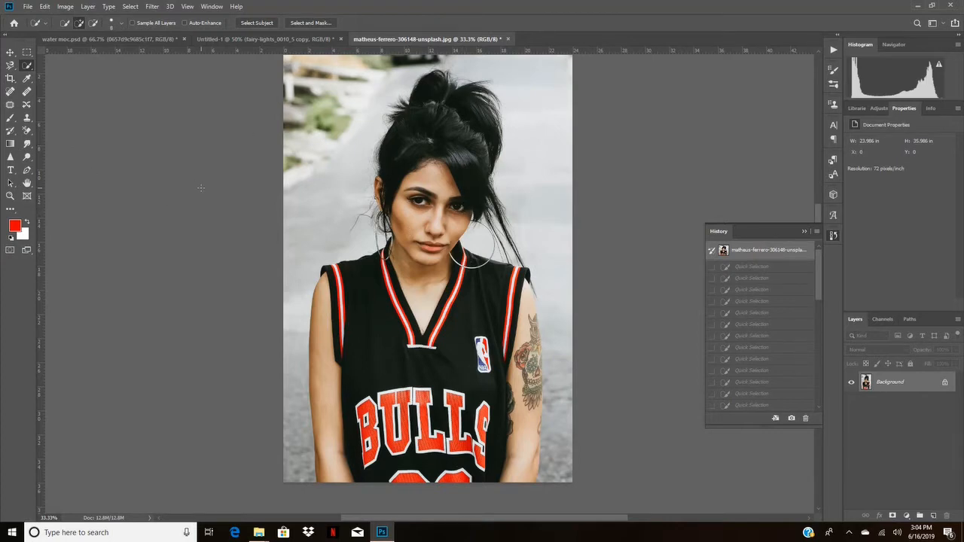
# - Set up the Background Eraser tool with sampling set to Once and limits set to Contiguous
pyautogui.click(28, 132)
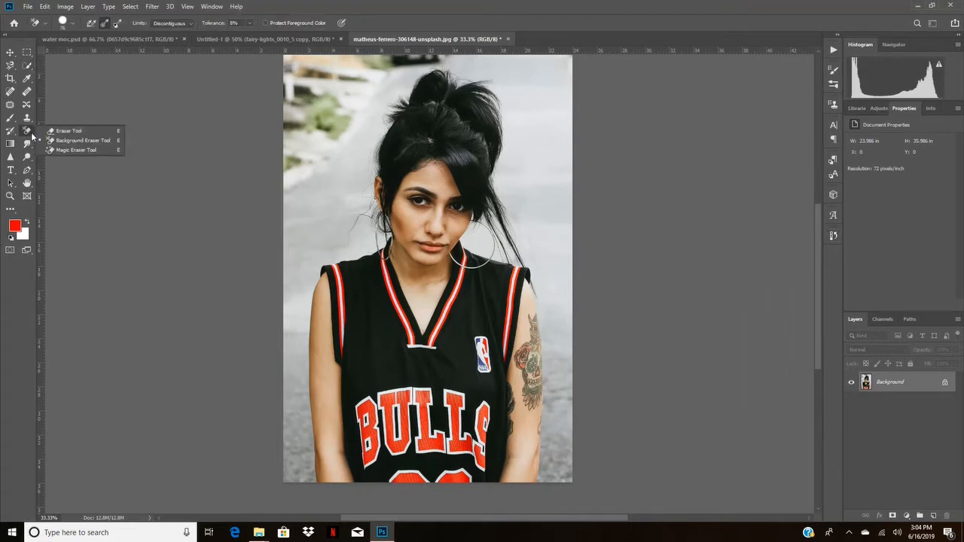
pyautogui.click(102, 142)
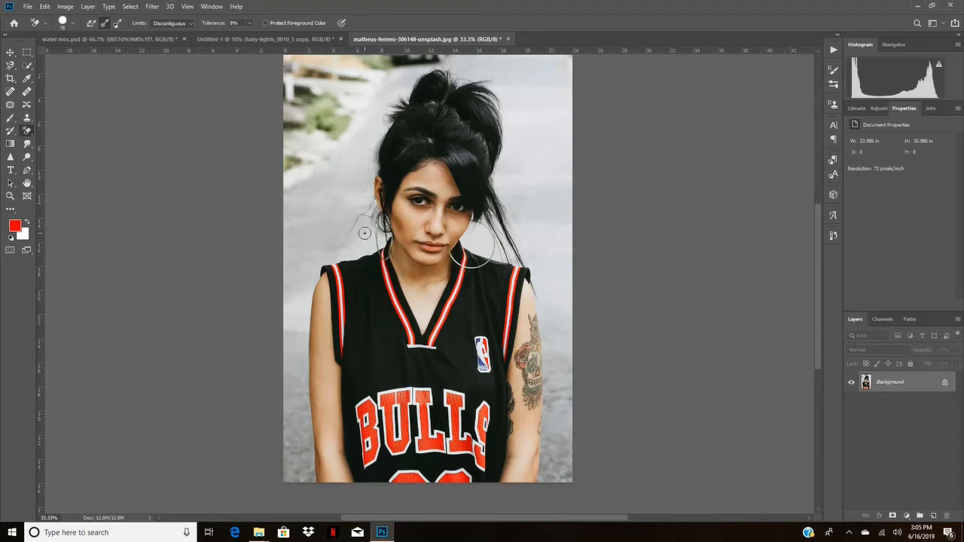
pyautogui.click(107, 28)
pyautogui.click(190, 25)
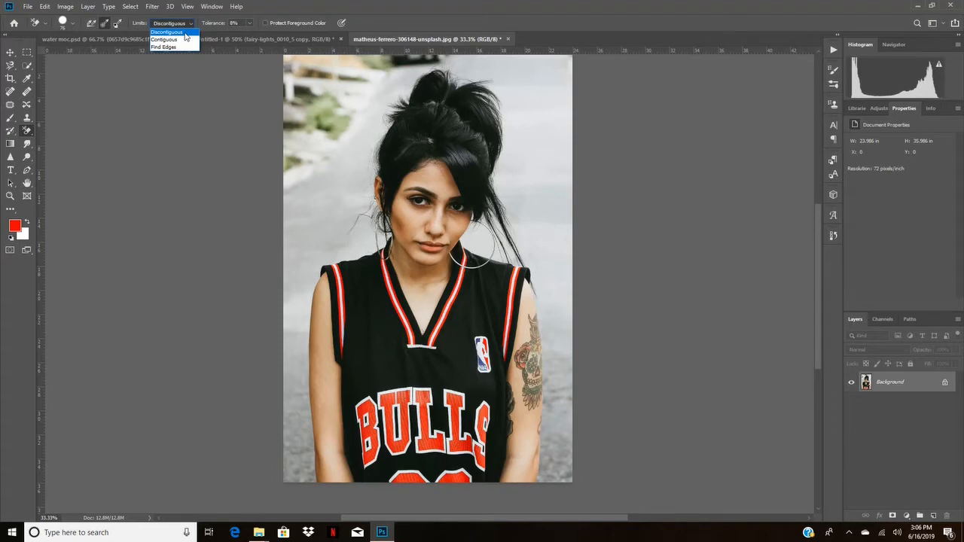
pyautogui.click(185, 33)
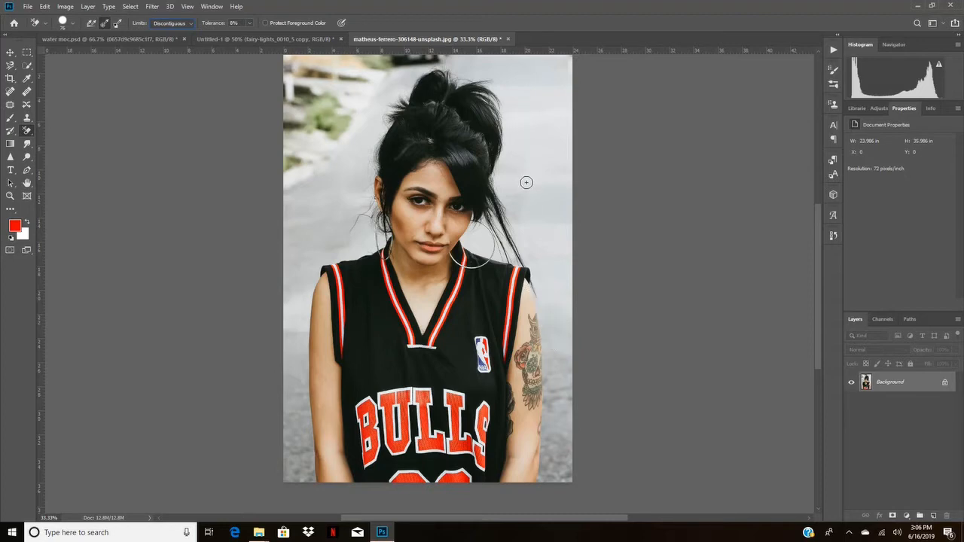
pyautogui.click(191, 23)
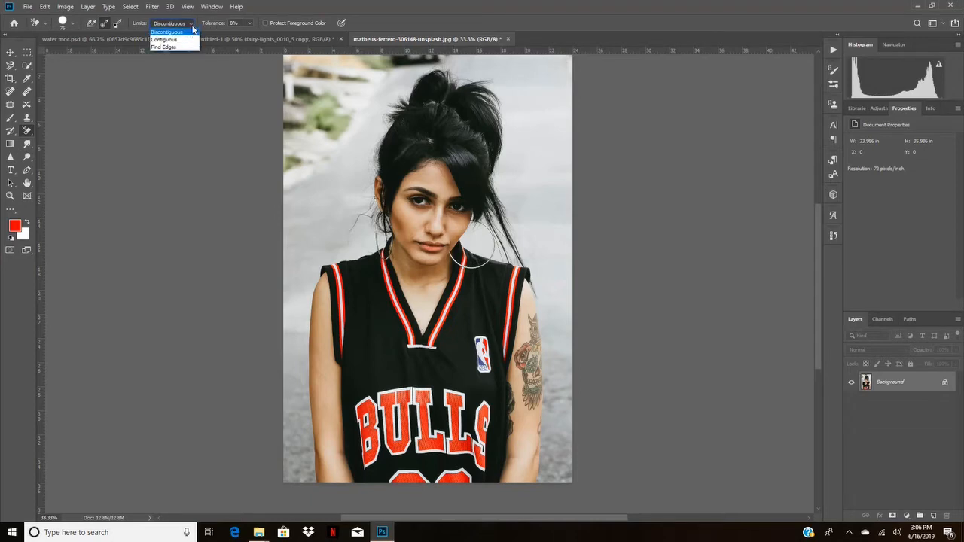
pyautogui.click(181, 40)
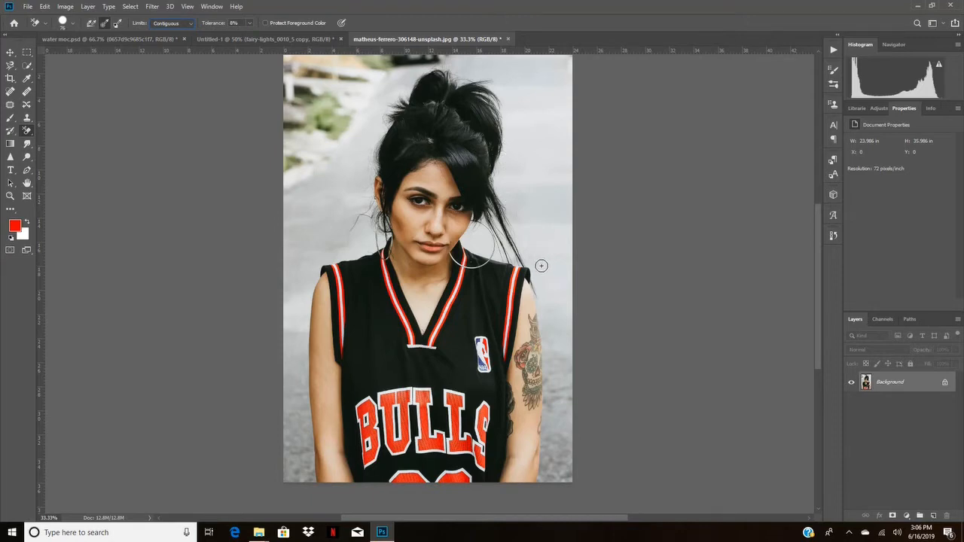
# - Keep the eraser limits at Contiguous and set the tolerance to 15%
pyautogui.click(191, 23)
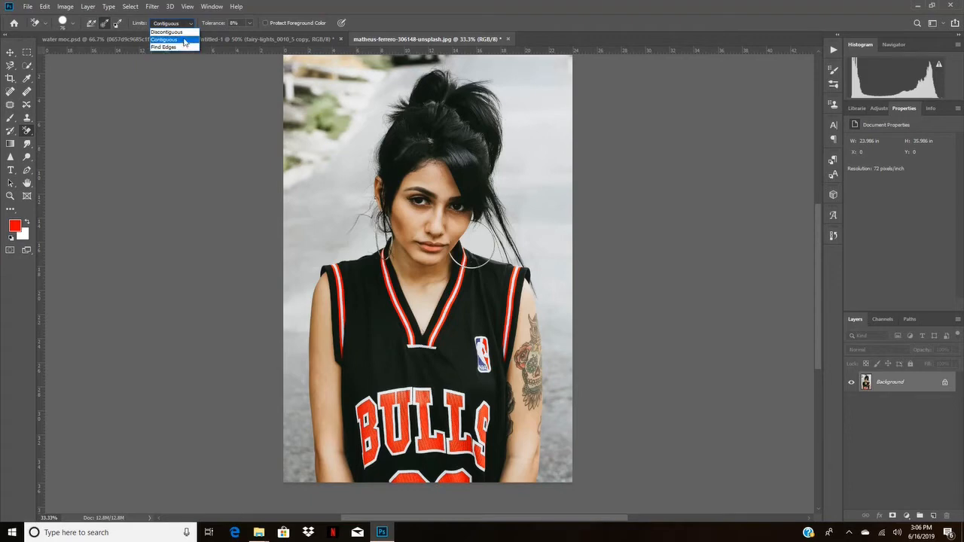
pyautogui.click(183, 41)
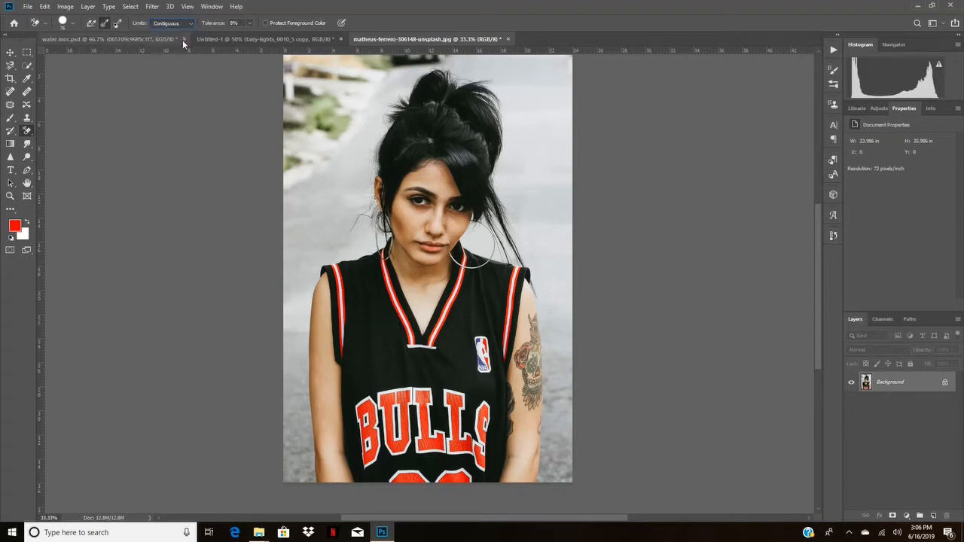
pyautogui.click(250, 24)
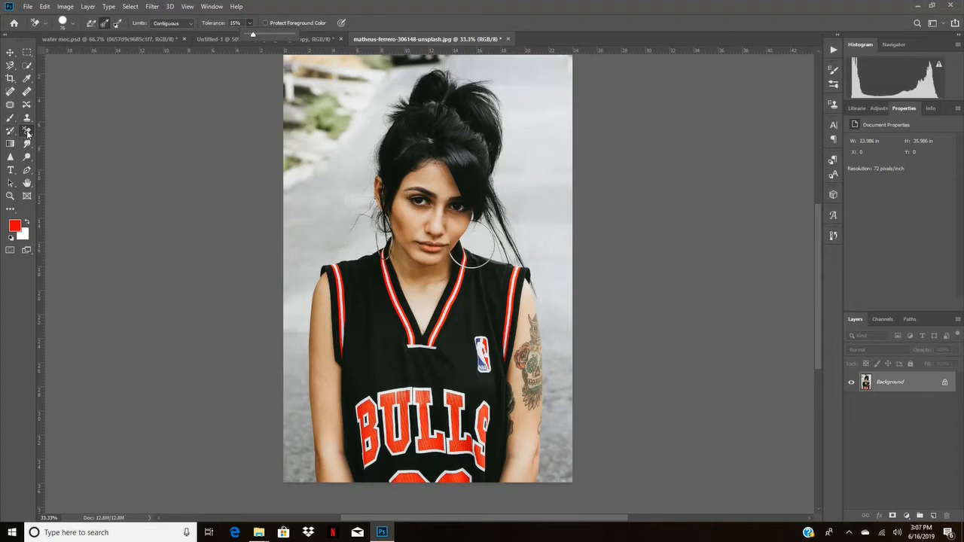
# - Reduce the Background Eraser brush to about 45 px and erase the background along the right edge of the upper hair
pyautogui.click(10, 196)
pyautogui.click(463, 194)
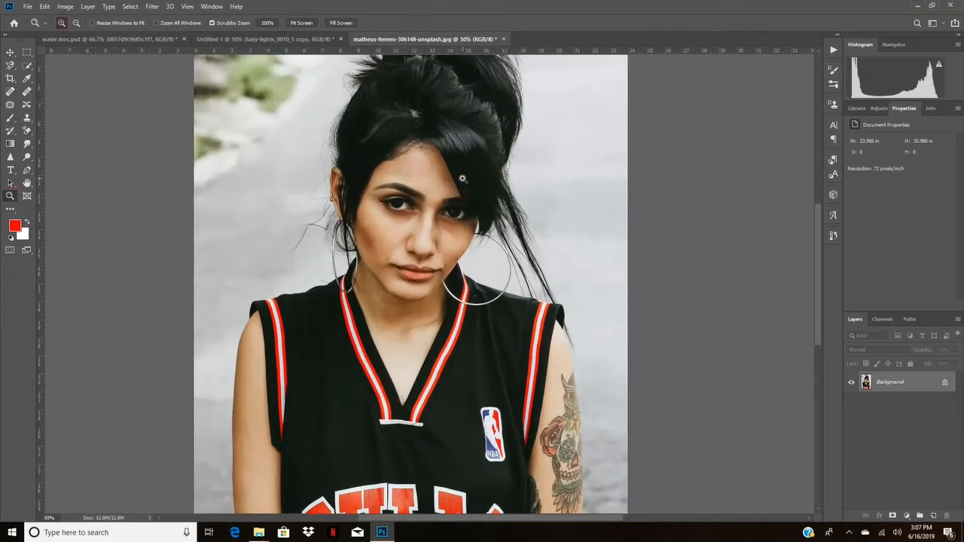
pyautogui.click(460, 177)
pyautogui.click(470, 166)
pyautogui.scroll(5, 483, 219)
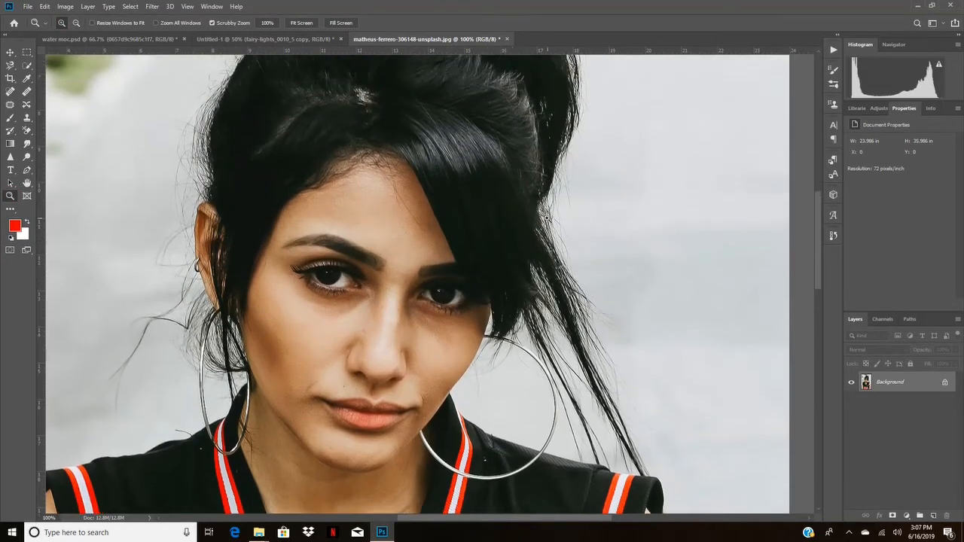
pyautogui.scroll(1, 558, 220)
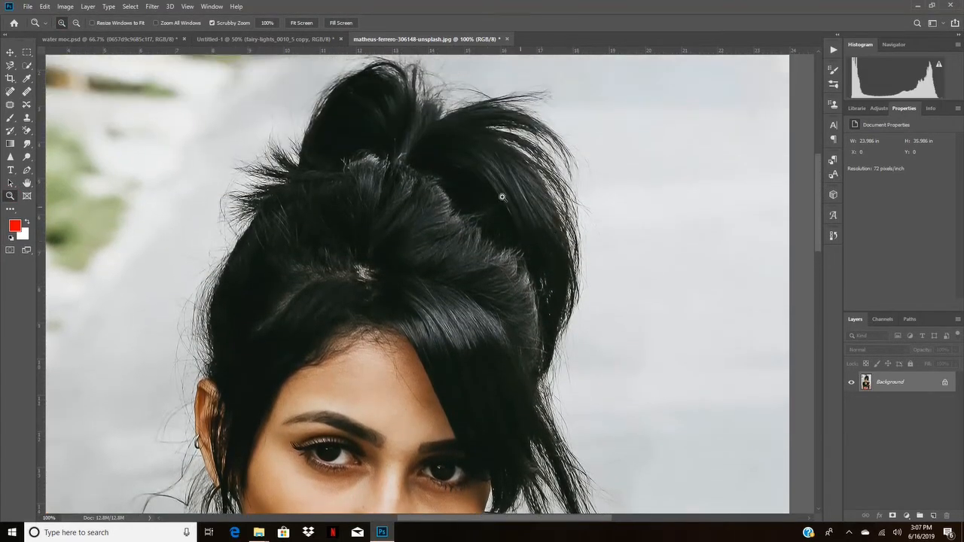
pyautogui.click(28, 130)
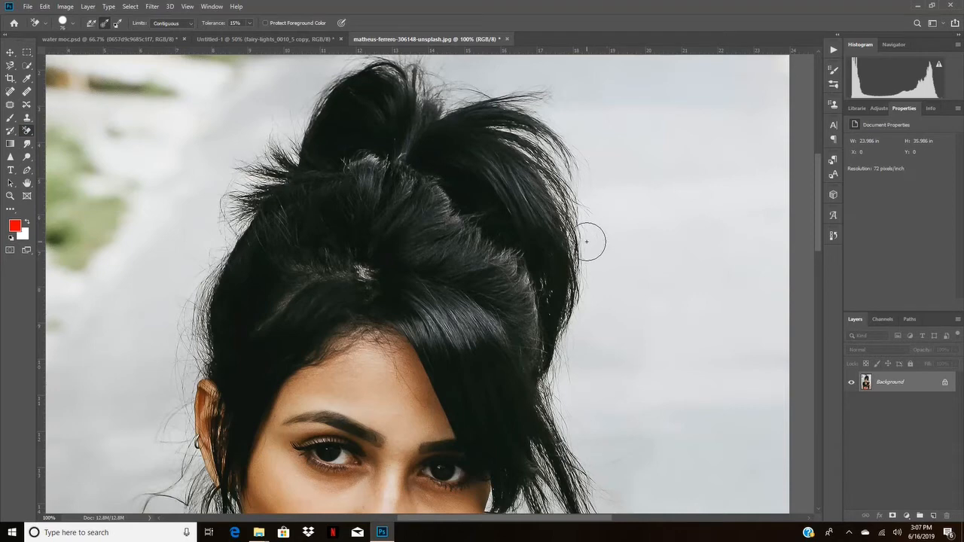
pyautogui.click(71, 24)
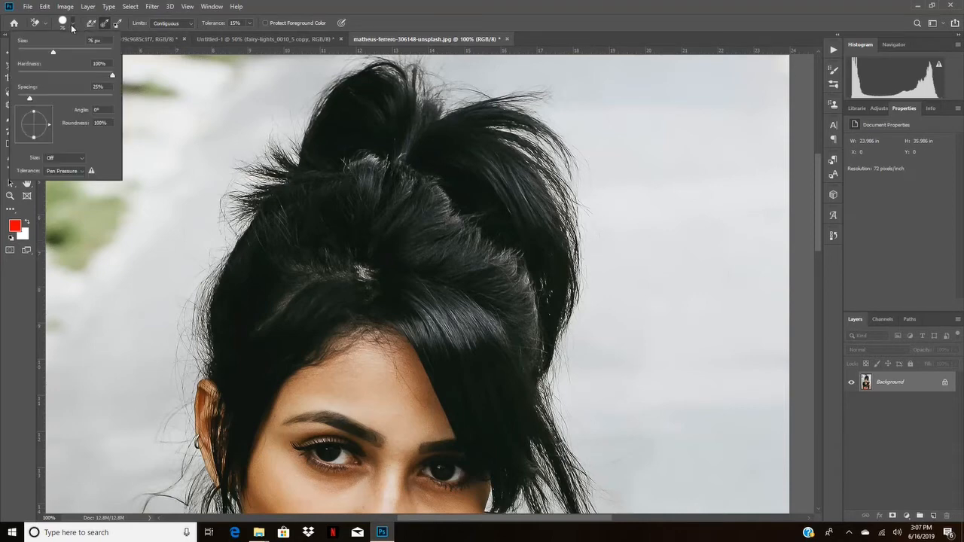
pyautogui.moveTo(56, 51); pyautogui.dragTo(42, 54)
pyautogui.press('Return')
pyautogui.moveTo(598, 267)
pyautogui.mouseDown()
pyautogui.moveTo(583, 289)
pyautogui.moveTo(571, 165)
pyautogui.moveTo(589, 276)
pyautogui.moveTo(583, 319)
pyautogui.moveTo(574, 327)
pyautogui.moveTo(578, 302)
pyautogui.moveTo(557, 362)
pyautogui.moveTo(561, 349)
pyautogui.moveTo(559, 422)
pyautogui.moveTo(552, 390)
pyautogui.moveTo(586, 476)
pyautogui.moveTo(562, 352)
pyautogui.moveTo(577, 305)
pyautogui.moveTo(580, 208)
pyautogui.moveTo(565, 166)
pyautogui.moveTo(576, 156)
pyautogui.moveTo(525, 89)
pyautogui.moveTo(501, 96)
pyautogui.moveTo(540, 92)
pyautogui.moveTo(465, 100)
pyautogui.moveTo(469, 90)
pyautogui.moveTo(489, 90)
pyautogui.moveTo(451, 101)
pyautogui.moveTo(447, 93)
pyautogui.moveTo(524, 94)
pyautogui.moveTo(568, 132)
pyautogui.moveTo(586, 216)
pyautogui.moveTo(569, 401)
pyautogui.moveTo(595, 466)
pyautogui.moveTo(569, 425)
pyautogui.moveTo(595, 498)
pyautogui.mouseUp()
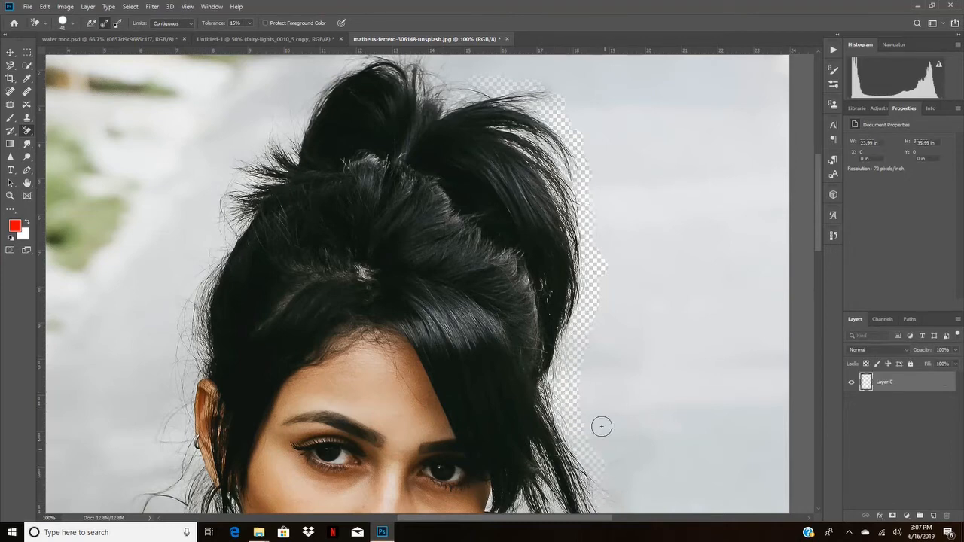
# - Erase the background around and between the loose hair strands on the right, down to the shoulder
pyautogui.scroll(-5, 576, 216)
pyautogui.scroll(-2, 576, 216)
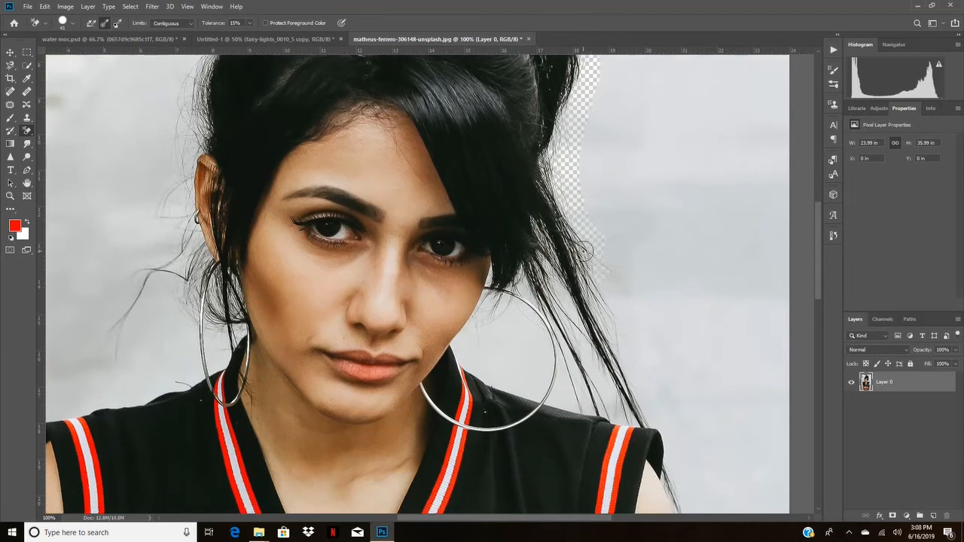
pyautogui.moveTo(585, 260)
pyautogui.mouseDown()
pyautogui.moveTo(613, 345)
pyautogui.moveTo(598, 265)
pyautogui.moveTo(576, 229)
pyautogui.mouseUp()
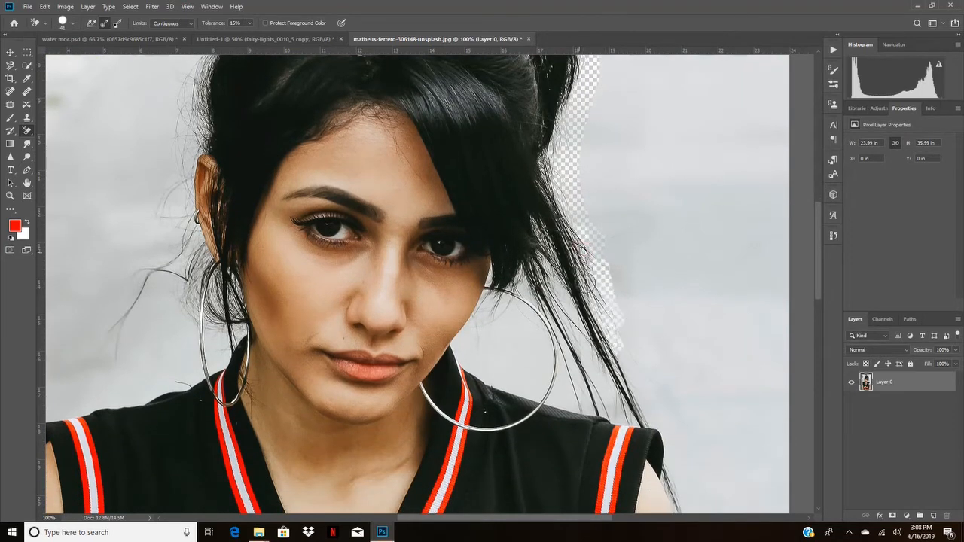
pyautogui.moveTo(606, 372)
pyautogui.mouseDown()
pyautogui.moveTo(557, 291)
pyautogui.moveTo(645, 390)
pyautogui.moveTo(644, 419)
pyautogui.moveTo(593, 407)
pyautogui.moveTo(605, 412)
pyautogui.moveTo(609, 384)
pyautogui.moveTo(582, 391)
pyautogui.moveTo(575, 367)
pyautogui.moveTo(567, 385)
pyautogui.moveTo(572, 321)
pyautogui.moveTo(553, 294)
pyautogui.moveTo(589, 362)
pyautogui.mouseUp()
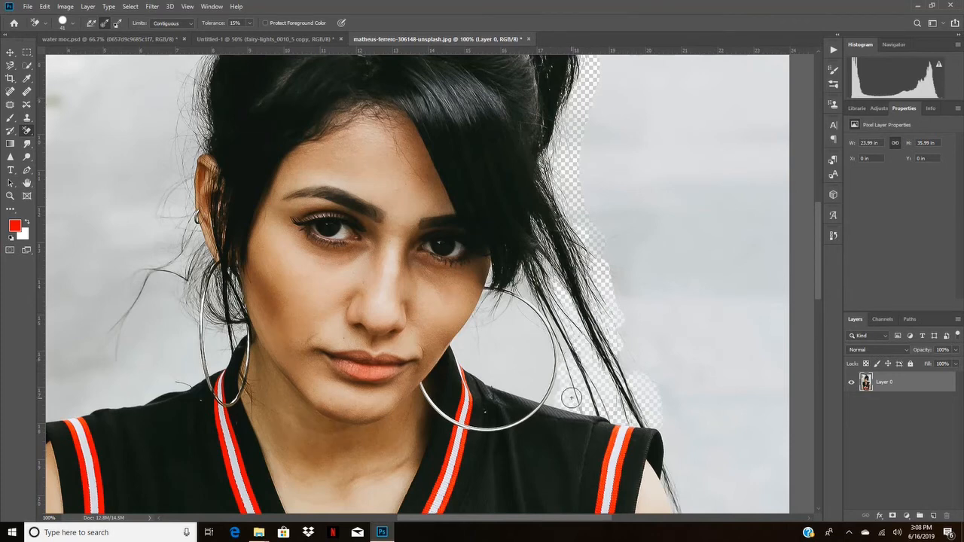
pyautogui.moveTo(571, 398); pyautogui.dragTo(558, 399)
# - Lower the tolerance to 6% and erase the background inside the large hoop earring on the right and around its rim
pyautogui.moveTo(545, 320)
pyautogui.mouseDown()
pyautogui.moveTo(536, 300)
pyautogui.moveTo(543, 324)
pyautogui.moveTo(550, 279)
pyautogui.mouseUp()
pyautogui.click(250, 23)
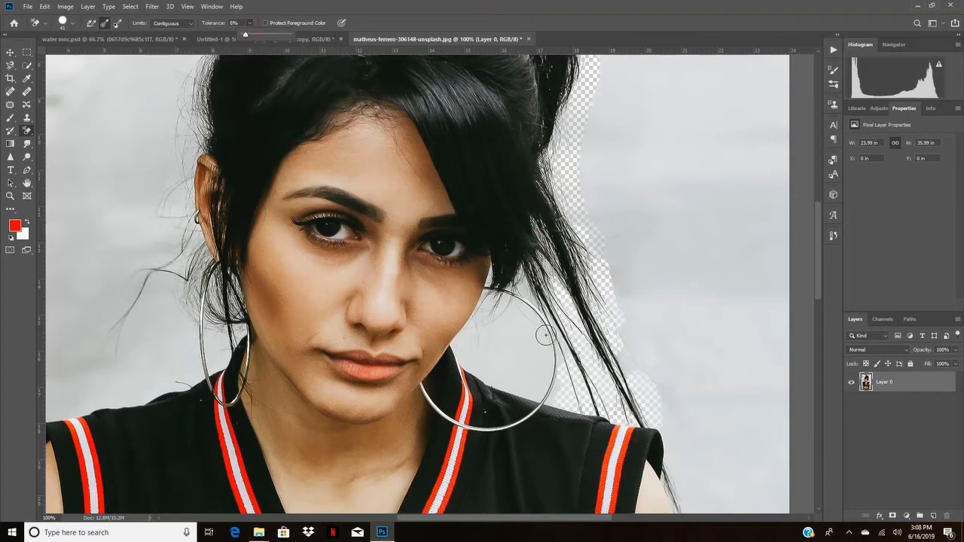
pyautogui.moveTo(517, 309)
pyautogui.mouseDown()
pyautogui.moveTo(548, 337)
pyautogui.moveTo(514, 292)
pyautogui.mouseUp()
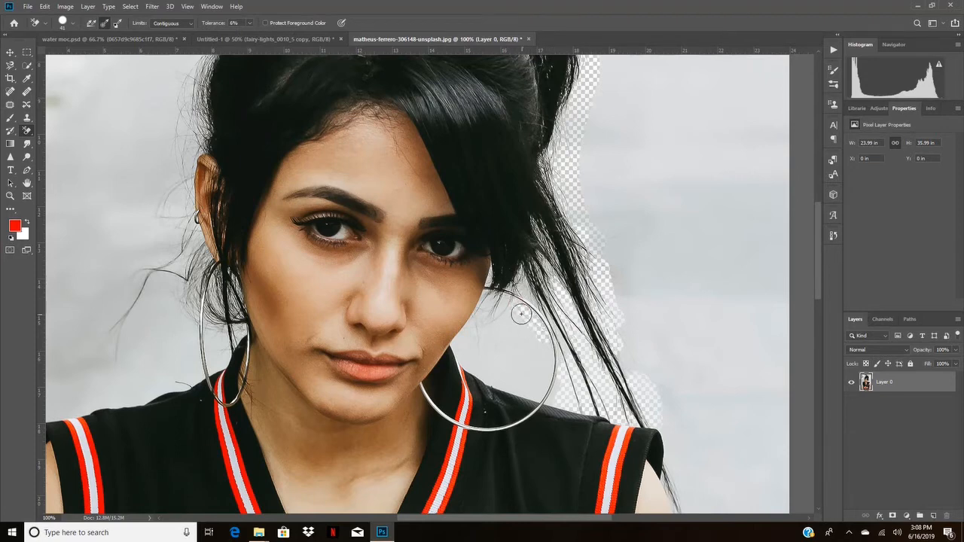
pyautogui.moveTo(541, 332)
pyautogui.mouseDown()
pyautogui.moveTo(536, 344)
pyautogui.moveTo(501, 300)
pyautogui.mouseUp()
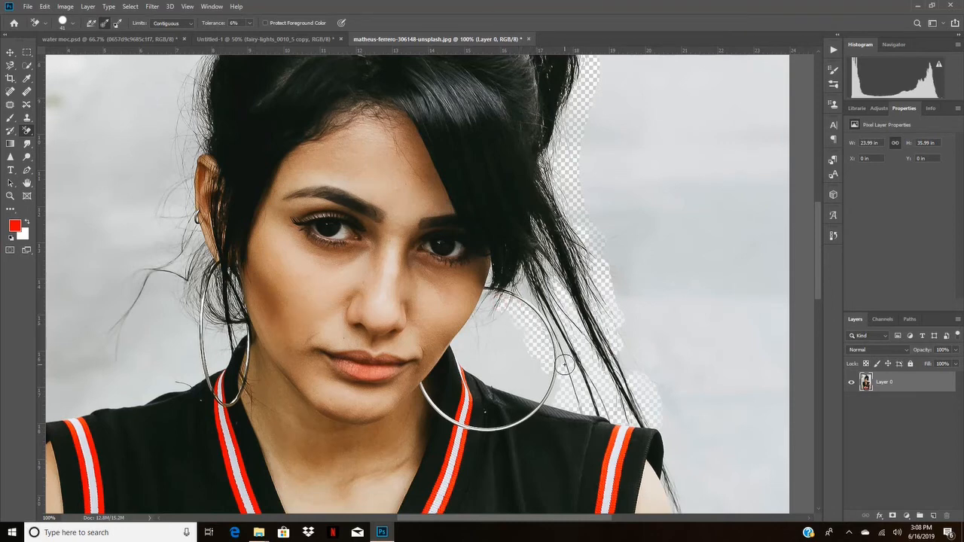
pyautogui.moveTo(565, 363); pyautogui.dragTo(560, 345)
pyautogui.moveTo(519, 350)
pyautogui.mouseDown()
pyautogui.moveTo(541, 371)
pyautogui.moveTo(533, 393)
pyautogui.moveTo(465, 363)
pyautogui.moveTo(462, 337)
pyautogui.mouseUp()
pyautogui.moveTo(466, 325)
pyautogui.mouseDown()
pyautogui.moveTo(492, 303)
pyautogui.moveTo(482, 318)
pyautogui.moveTo(491, 334)
pyautogui.moveTo(498, 320)
pyautogui.moveTo(500, 364)
pyautogui.moveTo(507, 314)
pyautogui.moveTo(518, 327)
pyautogui.moveTo(514, 369)
pyautogui.moveTo(480, 330)
pyautogui.moveTo(488, 300)
pyautogui.moveTo(533, 386)
pyautogui.moveTo(553, 372)
pyautogui.moveTo(547, 396)
pyautogui.moveTo(561, 387)
pyautogui.moveTo(559, 397)
pyautogui.moveTo(545, 399)
pyautogui.moveTo(575, 396)
pyautogui.mouseUp()
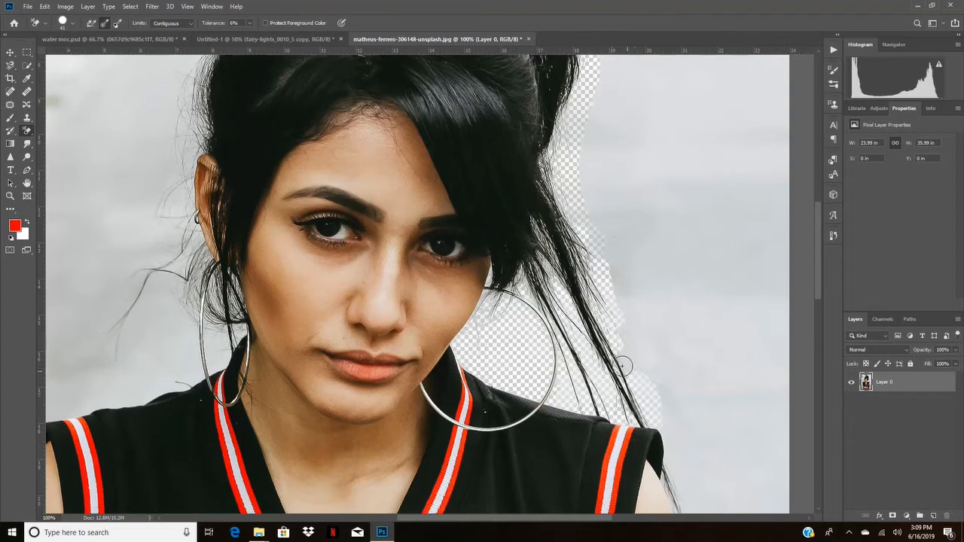
# - Erase the leftover background patches just outside the loose hair strands on the right
pyautogui.moveTo(622, 366)
pyautogui.mouseDown()
pyautogui.moveTo(633, 376)
pyautogui.moveTo(622, 376)
pyautogui.moveTo(608, 340)
pyautogui.mouseUp()
pyautogui.click(624, 265)
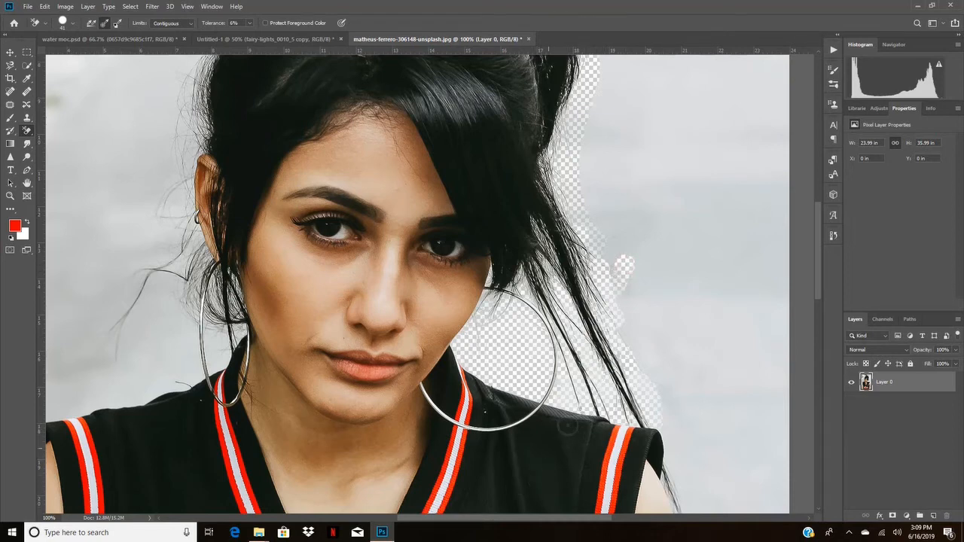
pyautogui.click(617, 247)
pyautogui.click(603, 225)
pyautogui.click(604, 255)
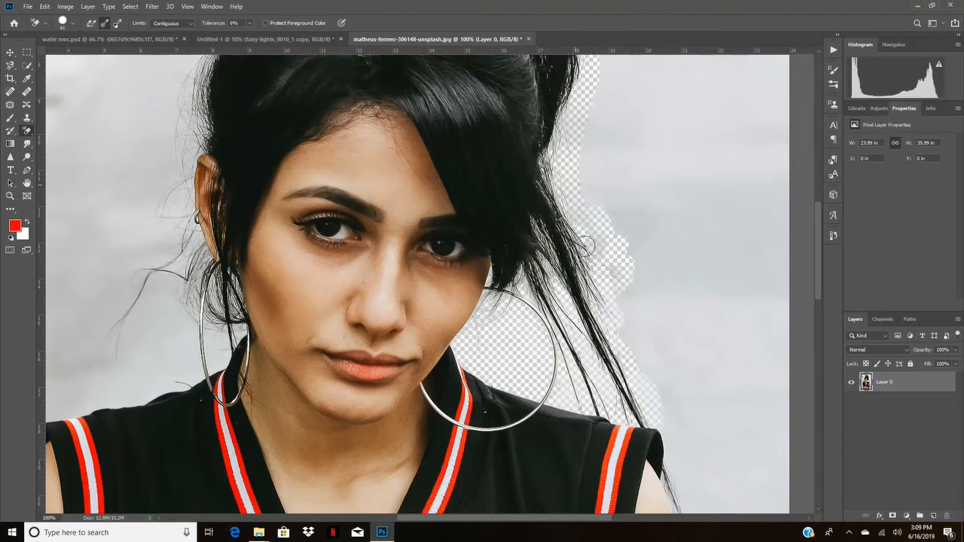
# - Raise the tolerance to 15% and erase the background around the top of the bun and the spiky hair at its left
pyautogui.scroll(10, 580, 230)
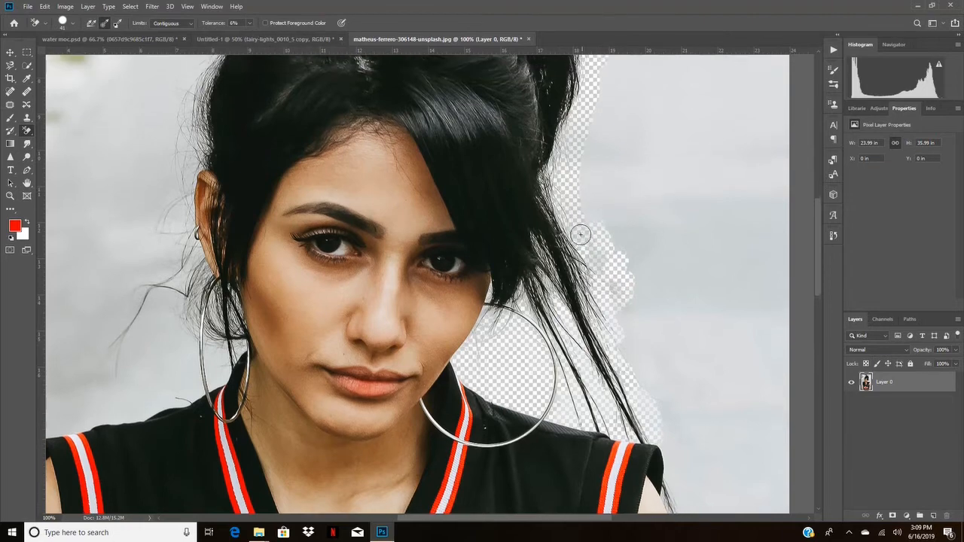
pyautogui.scroll(5, 564, 168)
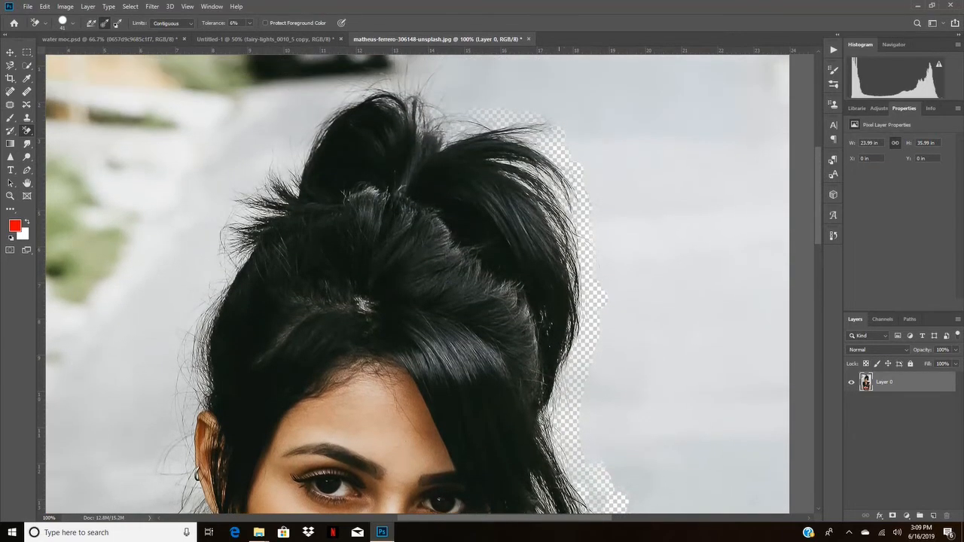
pyautogui.click(249, 26)
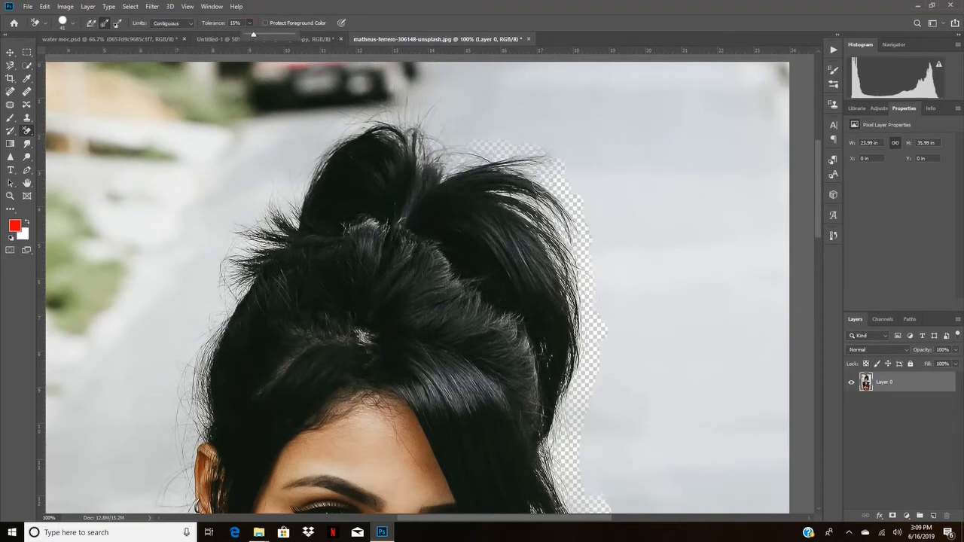
pyautogui.moveTo(542, 155)
pyautogui.mouseDown()
pyautogui.moveTo(450, 162)
pyautogui.moveTo(395, 124)
pyautogui.moveTo(360, 128)
pyautogui.moveTo(344, 137)
pyautogui.moveTo(320, 181)
pyautogui.moveTo(356, 126)
pyautogui.moveTo(336, 133)
pyautogui.moveTo(297, 190)
pyautogui.moveTo(282, 191)
pyautogui.moveTo(245, 237)
pyautogui.mouseUp()
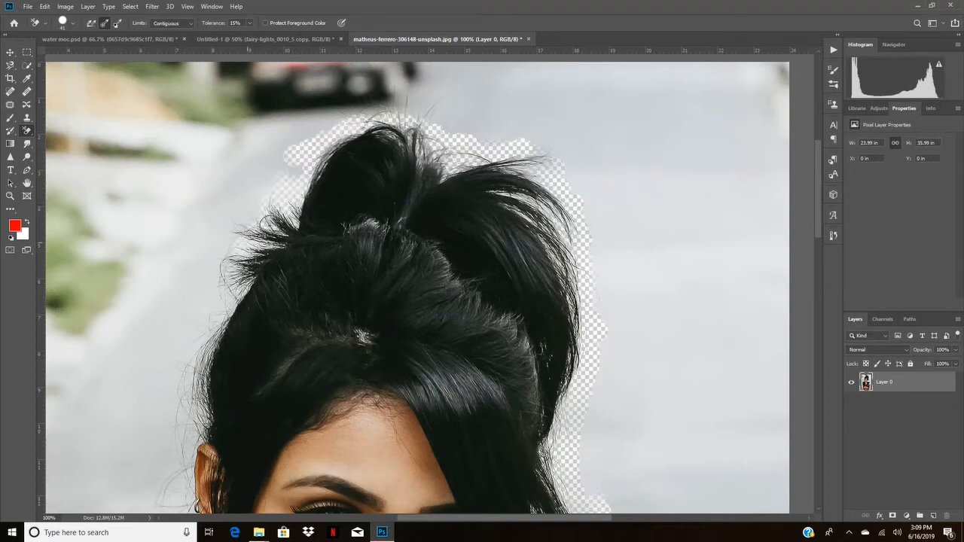
pyautogui.moveTo(229, 305)
pyautogui.mouseDown()
pyautogui.moveTo(268, 210)
pyautogui.moveTo(254, 209)
pyautogui.moveTo(259, 196)
pyautogui.mouseUp()
pyautogui.moveTo(299, 161)
pyautogui.mouseDown()
pyautogui.moveTo(252, 216)
pyautogui.moveTo(288, 190)
pyautogui.mouseUp()
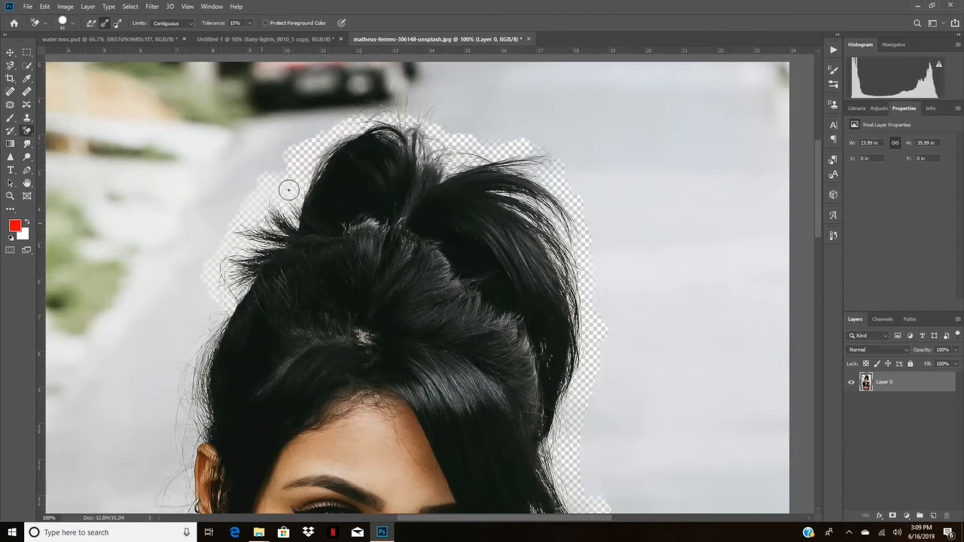
pyautogui.moveTo(362, 123)
pyautogui.mouseDown()
pyautogui.moveTo(544, 155)
pyautogui.moveTo(496, 151)
pyautogui.moveTo(478, 124)
pyautogui.moveTo(553, 170)
pyautogui.moveTo(580, 261)
pyautogui.mouseUp()
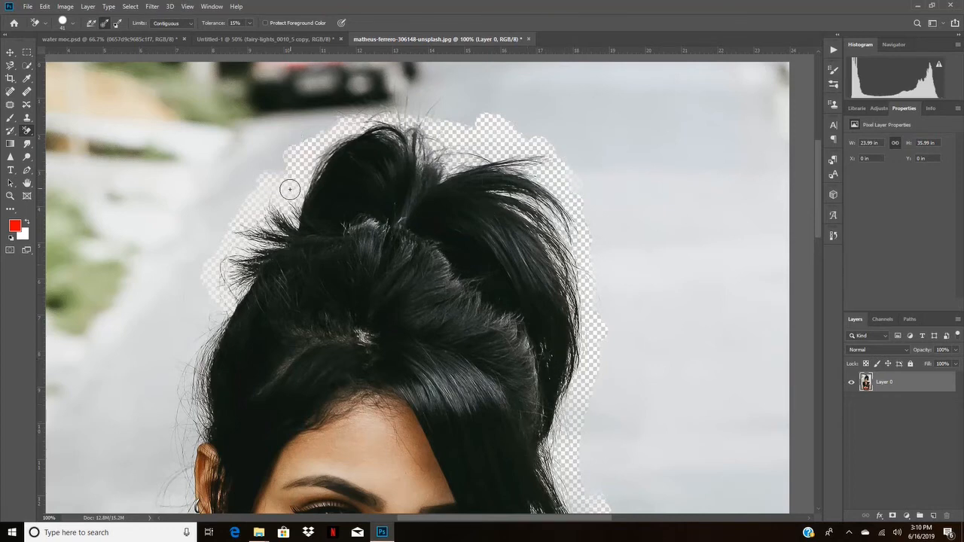
# - Erase the background down the left side of the hair, past the ear and earring, and onto the top of the shoulder
pyautogui.moveTo(210, 291)
pyautogui.mouseDown()
pyautogui.moveTo(210, 308)
pyautogui.moveTo(222, 302)
pyautogui.mouseUp()
pyautogui.moveTo(204, 340)
pyautogui.mouseDown()
pyautogui.moveTo(219, 312)
pyautogui.moveTo(199, 370)
pyautogui.mouseUp()
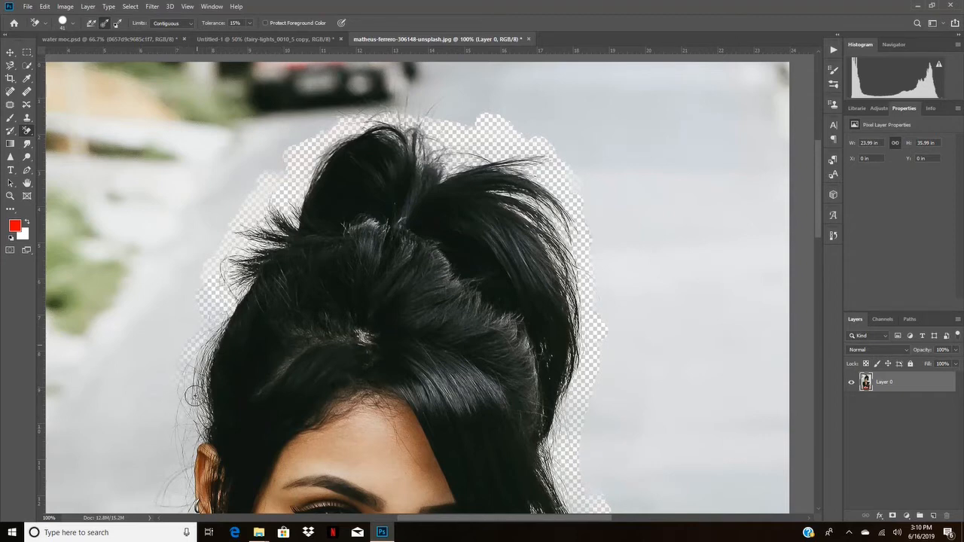
pyautogui.scroll(-4, 219, 283)
pyautogui.moveTo(185, 287)
pyautogui.mouseDown()
pyautogui.moveTo(202, 202)
pyautogui.moveTo(218, 180)
pyautogui.moveTo(196, 207)
pyautogui.moveTo(192, 324)
pyautogui.moveTo(189, 260)
pyautogui.moveTo(184, 281)
pyautogui.moveTo(182, 354)
pyautogui.moveTo(196, 404)
pyautogui.moveTo(186, 382)
pyautogui.mouseUp()
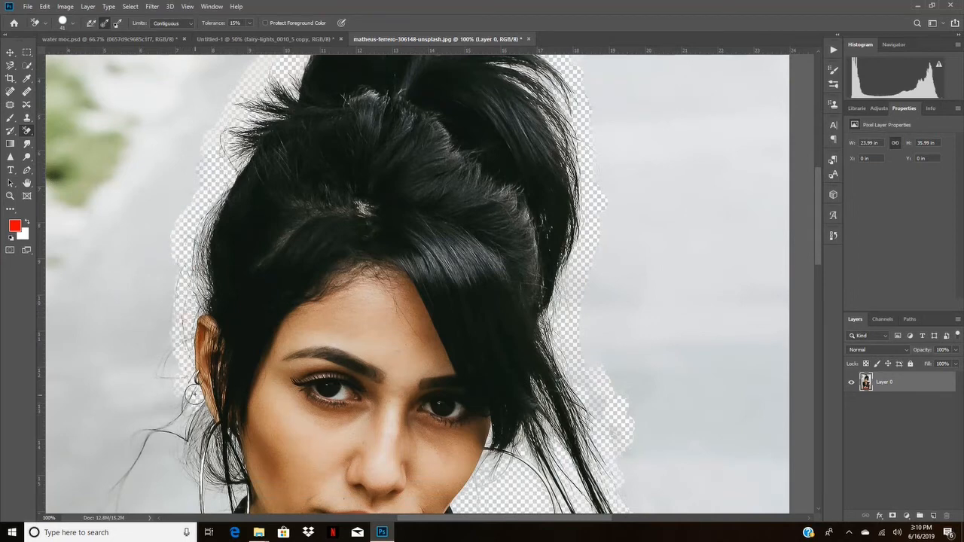
pyautogui.scroll(-5, 188, 375)
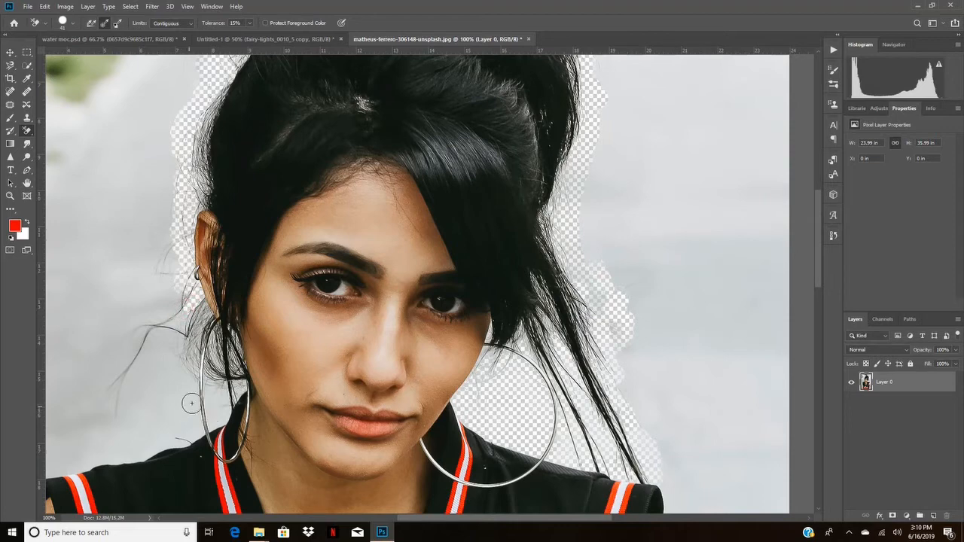
pyautogui.moveTo(193, 400)
pyautogui.mouseDown()
pyautogui.moveTo(185, 251)
pyautogui.moveTo(173, 384)
pyautogui.moveTo(172, 347)
pyautogui.moveTo(184, 445)
pyautogui.moveTo(184, 437)
pyautogui.moveTo(150, 458)
pyautogui.moveTo(89, 463)
pyautogui.moveTo(178, 439)
pyautogui.moveTo(166, 409)
pyautogui.moveTo(157, 475)
pyautogui.moveTo(152, 449)
pyautogui.moveTo(116, 456)
pyautogui.mouseUp()
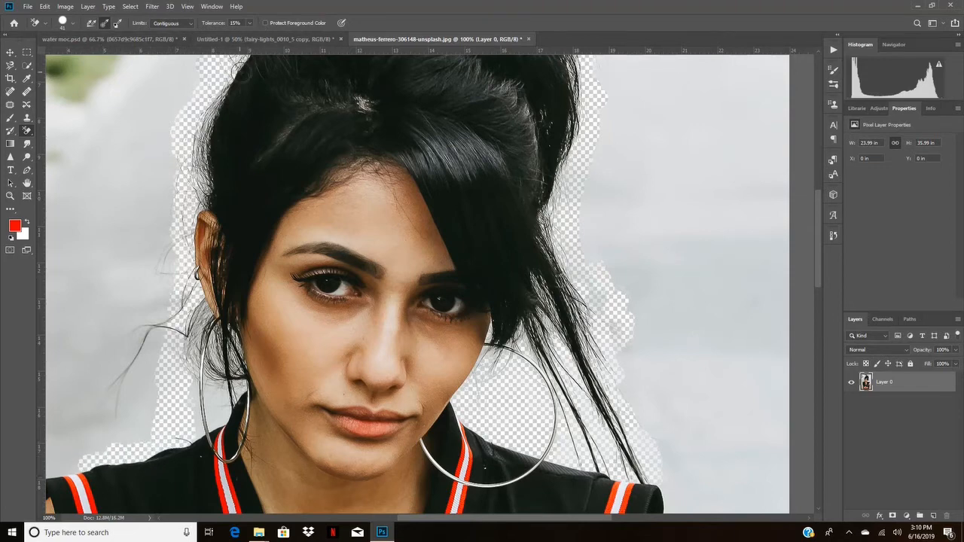
# - Enlarge the Background Eraser brush to 71 px and erase the background along the left shoulder edge and down the arm
pyautogui.scroll(-3, 168, 123)
pyautogui.scroll(-2, 155, 185)
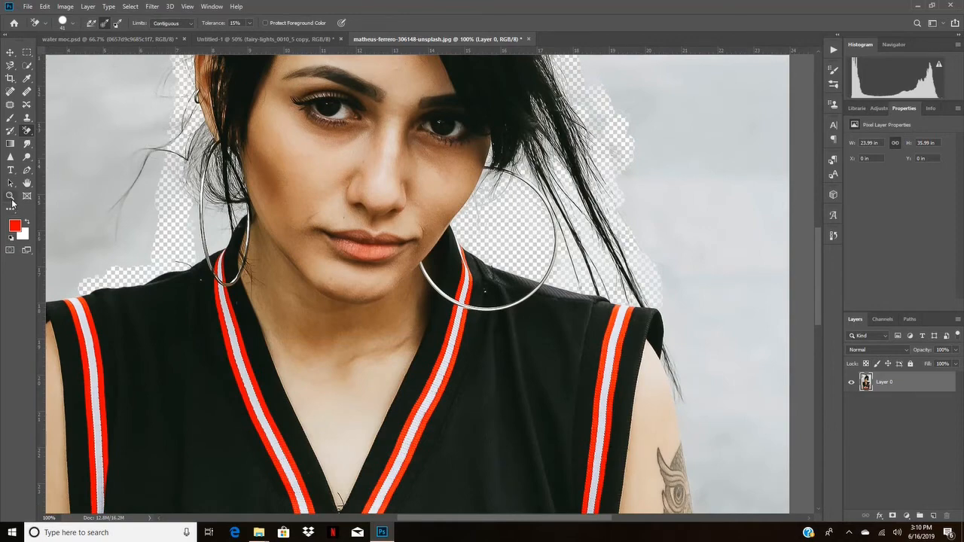
pyautogui.click(9, 197)
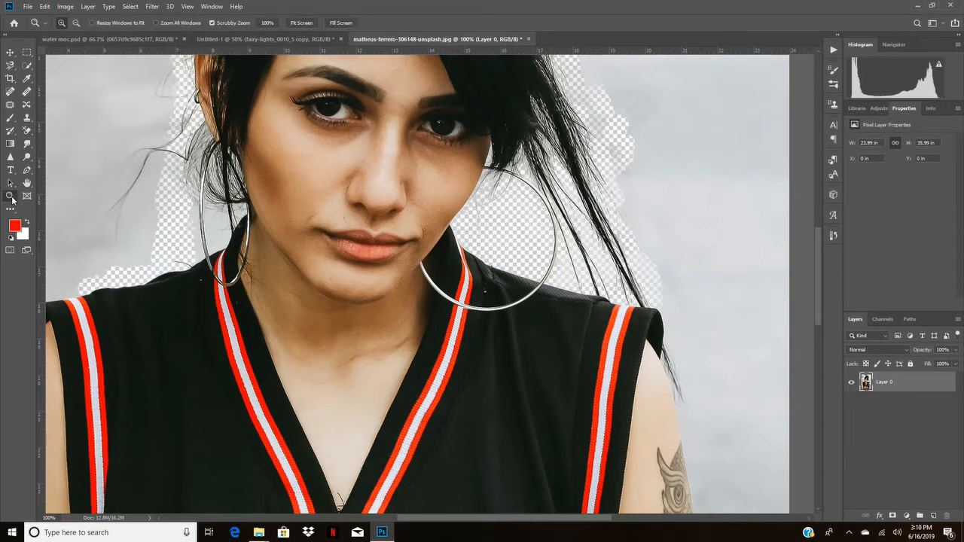
pyautogui.click(76, 22)
pyautogui.click(342, 344)
pyautogui.click(319, 376)
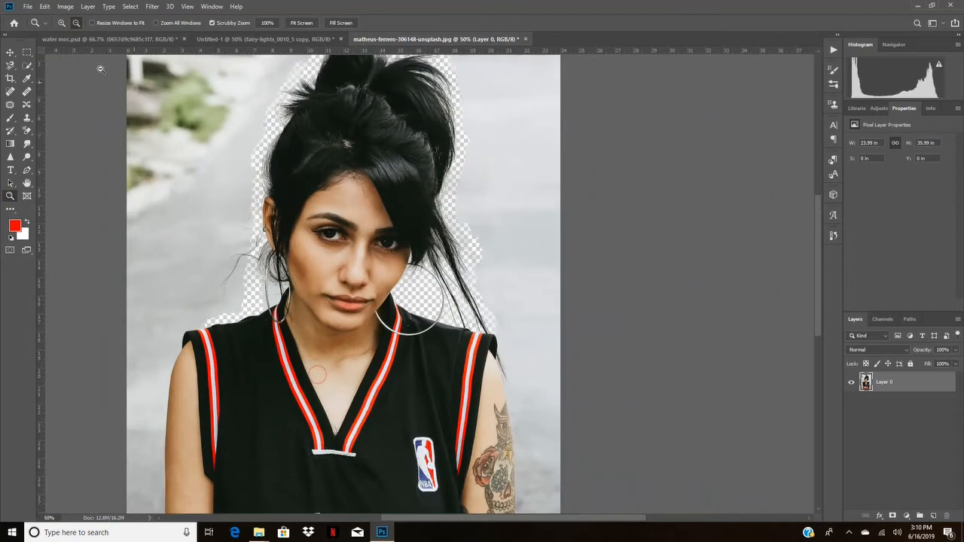
pyautogui.click(9, 144)
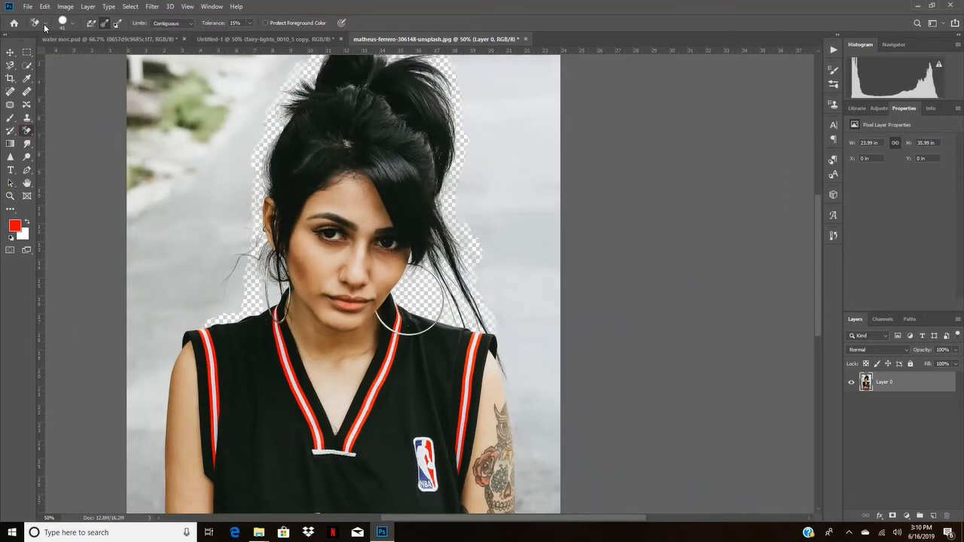
pyautogui.click(60, 23)
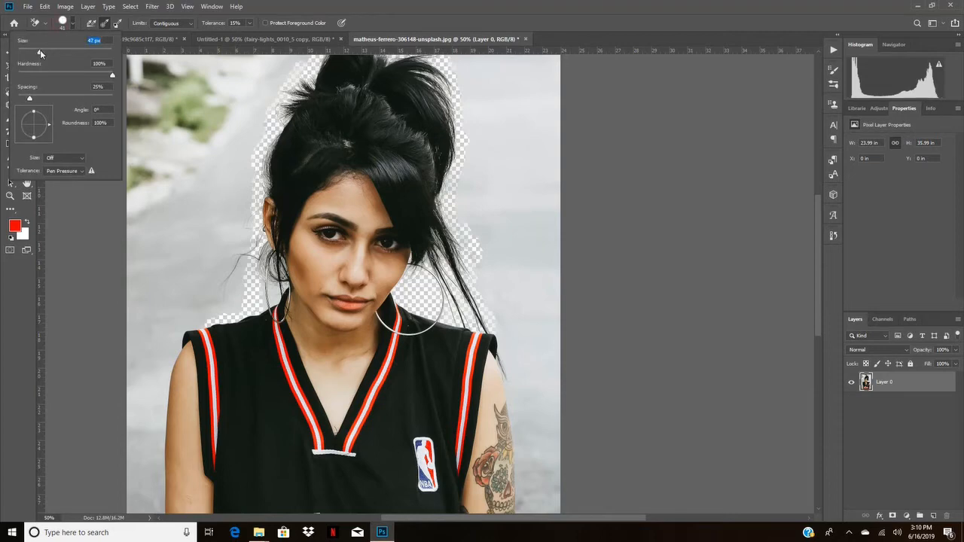
pyautogui.moveTo(39, 52); pyautogui.dragTo(50, 51)
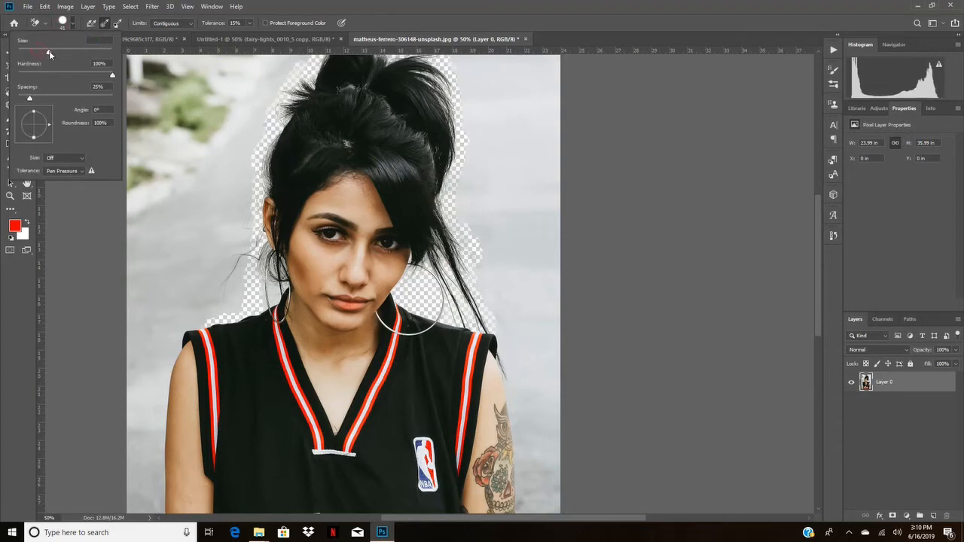
pyautogui.click(226, 315)
pyautogui.moveTo(192, 330)
pyautogui.mouseDown()
pyautogui.moveTo(165, 343)
pyautogui.moveTo(178, 352)
pyautogui.moveTo(155, 458)
pyautogui.moveTo(161, 431)
pyautogui.moveTo(160, 513)
pyautogui.mouseUp()
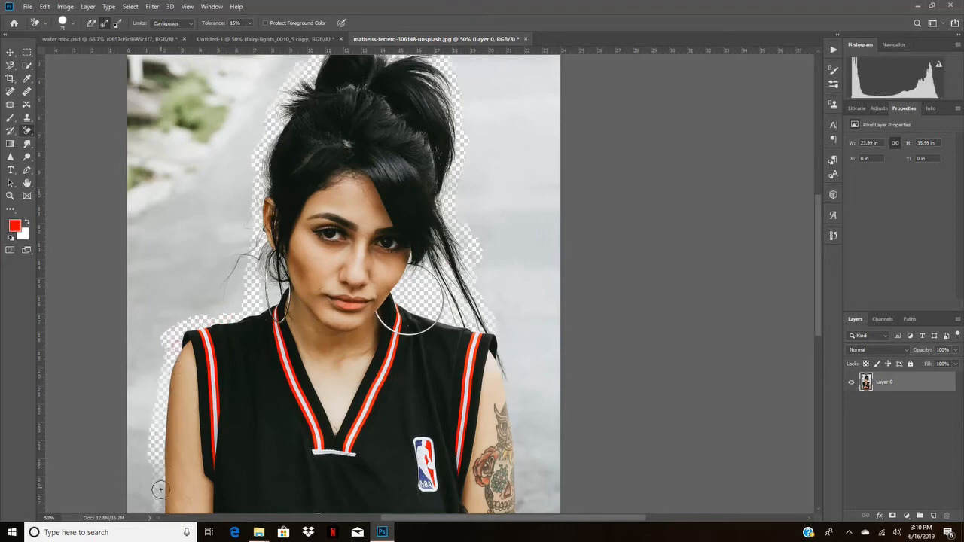
# - Raise the Background Eraser tolerance to 22% and erase the background down the outer edge of the arm at the image's left
pyautogui.scroll(-5, 159, 384)
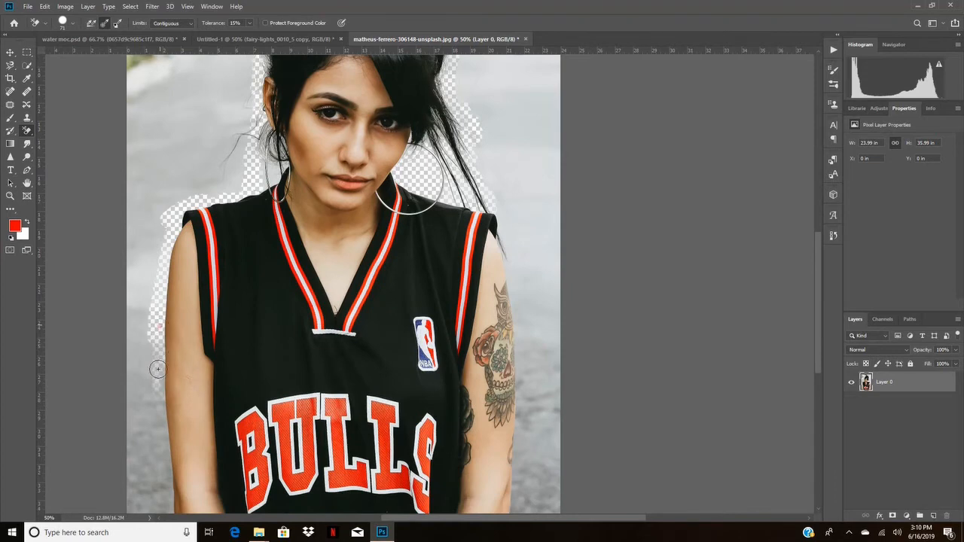
pyautogui.moveTo(158, 368)
pyautogui.mouseDown()
pyautogui.moveTo(154, 278)
pyautogui.moveTo(156, 408)
pyautogui.moveTo(171, 249)
pyautogui.mouseUp()
pyautogui.click(250, 23)
pyautogui.moveTo(250, 35); pyautogui.dragTo(252, 34)
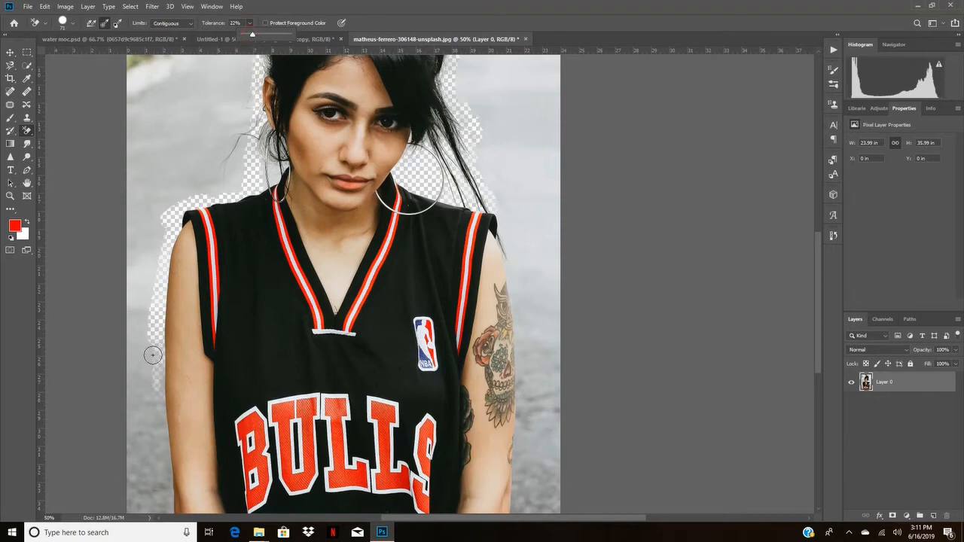
pyautogui.moveTo(153, 356)
pyautogui.mouseDown()
pyautogui.moveTo(163, 317)
pyautogui.moveTo(165, 487)
pyautogui.moveTo(163, 293)
pyautogui.moveTo(157, 369)
pyautogui.moveTo(163, 501)
pyautogui.moveTo(163, 467)
pyautogui.moveTo(165, 494)
pyautogui.mouseUp()
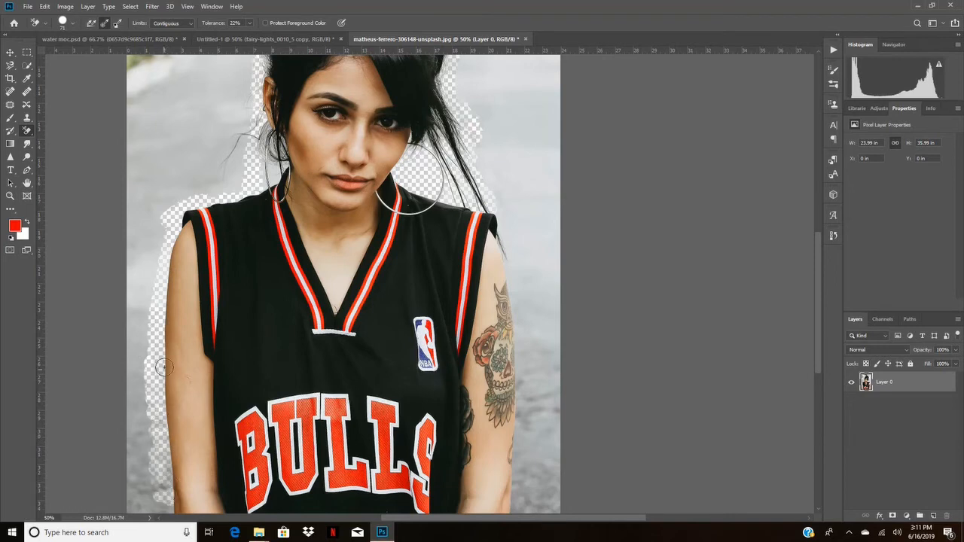
pyautogui.click(171, 453)
pyautogui.hotkey('ctrl', 'z')
# - Set the eraser limits to Find Edges and clean the leftover background along the lower arm at the image's left
pyautogui.click(192, 25)
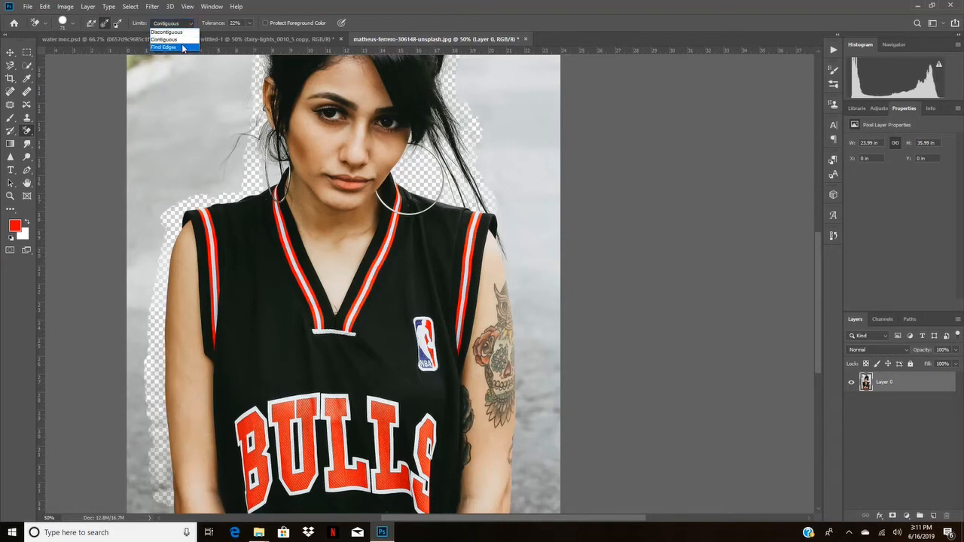
pyautogui.click(183, 47)
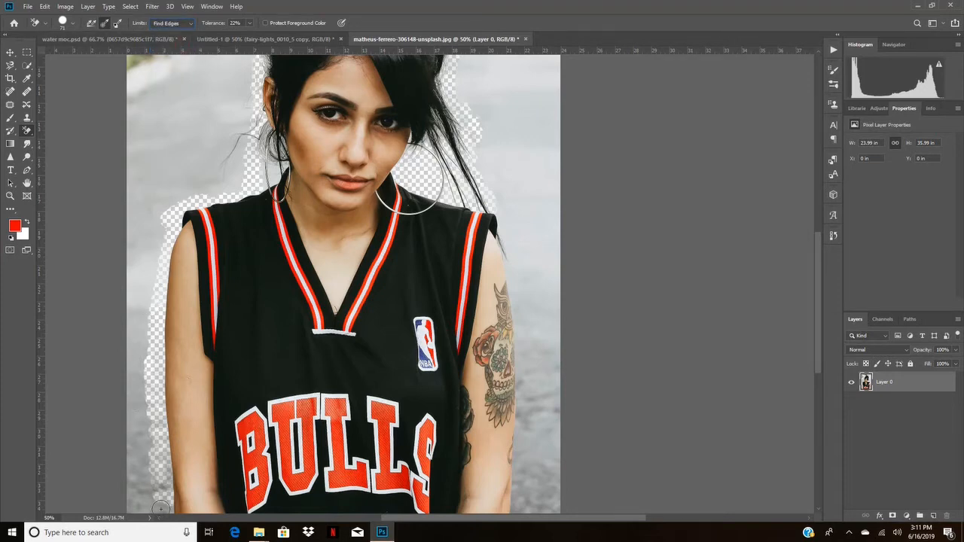
pyautogui.moveTo(165, 507)
pyautogui.mouseDown()
pyautogui.moveTo(155, 390)
pyautogui.moveTo(170, 486)
pyautogui.moveTo(164, 397)
pyautogui.moveTo(169, 508)
pyautogui.moveTo(163, 306)
pyautogui.mouseUp()
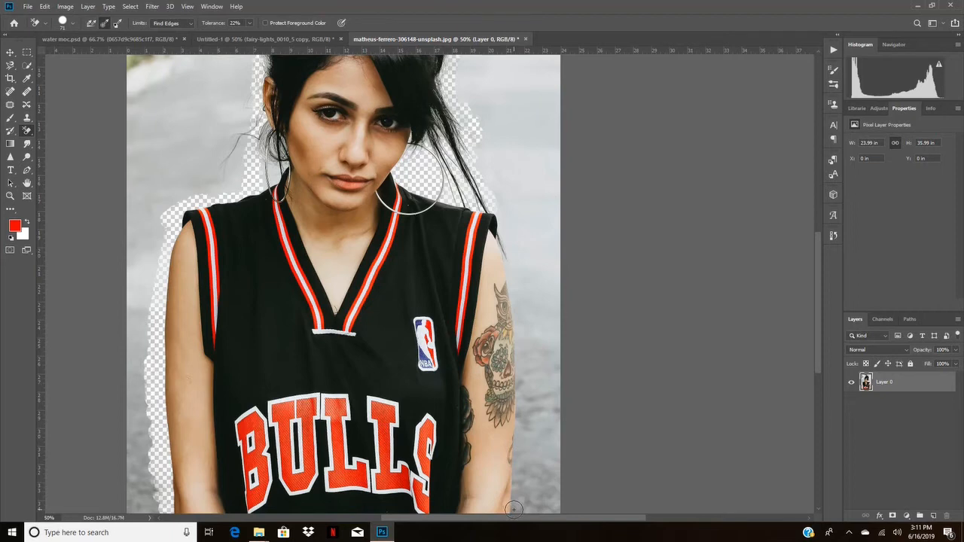
# - Erase the background along the outer edge of the tattooed arm, from the image's bottom edge up to the shoulder
pyautogui.moveTo(514, 509)
pyautogui.mouseDown()
pyautogui.moveTo(525, 330)
pyautogui.moveTo(522, 476)
pyautogui.moveTo(515, 378)
pyautogui.mouseUp()
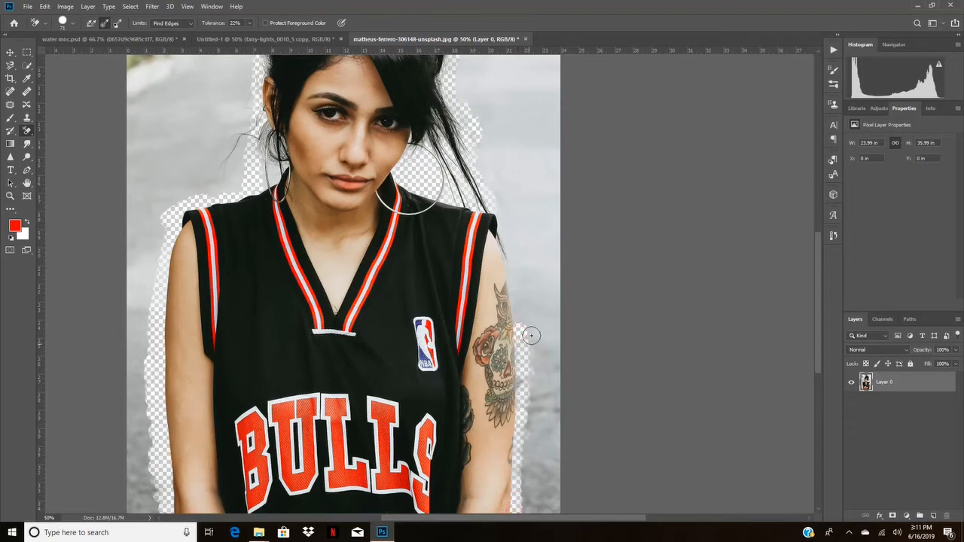
pyautogui.moveTo(509, 266)
pyautogui.mouseDown()
pyautogui.moveTo(519, 339)
pyautogui.moveTo(503, 241)
pyautogui.moveTo(527, 368)
pyautogui.mouseUp()
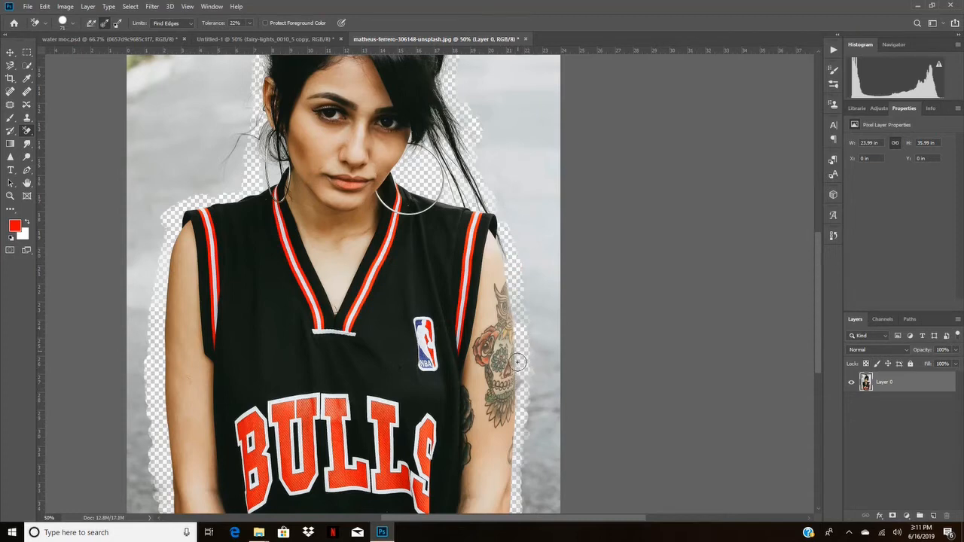
pyautogui.moveTo(514, 416)
pyautogui.mouseDown()
pyautogui.moveTo(531, 368)
pyautogui.moveTo(542, 517)
pyautogui.moveTo(523, 448)
pyautogui.moveTo(520, 381)
pyautogui.moveTo(513, 490)
pyautogui.moveTo(523, 469)
pyautogui.moveTo(521, 504)
pyautogui.mouseUp()
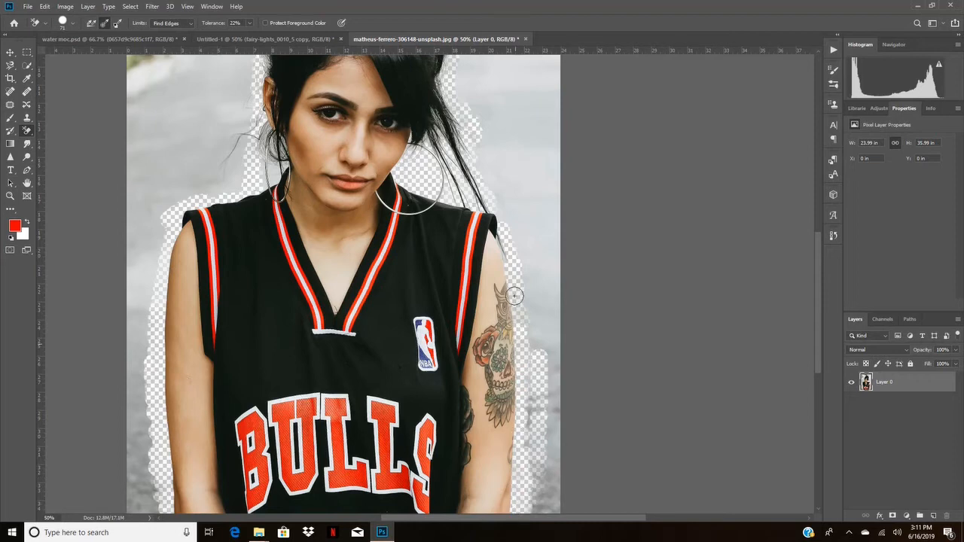
pyautogui.click(511, 229)
# - Switch the eraser limits back to Contiguous and clean the remaining background along the tattooed arm and its shoulder
pyautogui.click(191, 24)
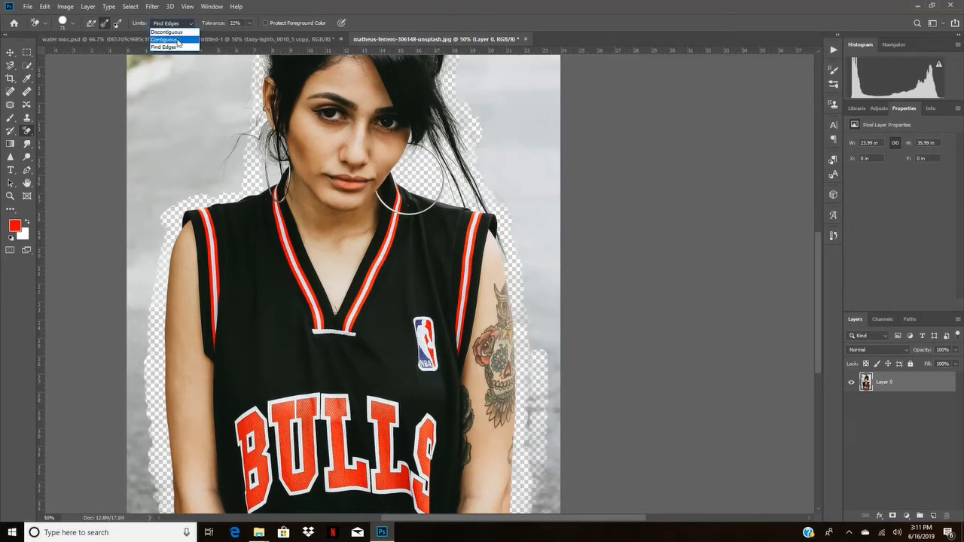
pyautogui.click(178, 41)
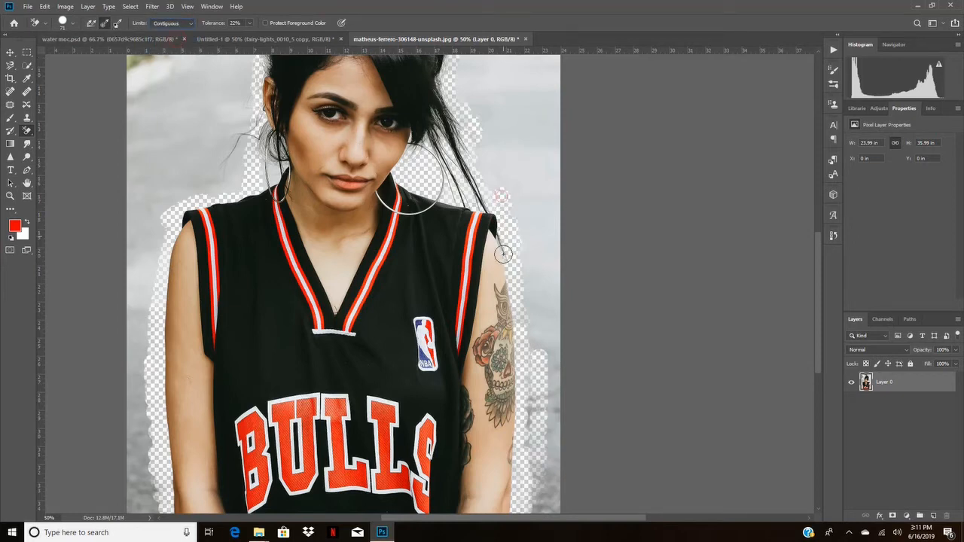
pyautogui.moveTo(503, 254)
pyautogui.mouseDown()
pyautogui.moveTo(472, 204)
pyautogui.moveTo(501, 215)
pyautogui.moveTo(491, 185)
pyautogui.moveTo(508, 262)
pyautogui.mouseUp()
pyautogui.moveTo(516, 332)
pyautogui.mouseDown()
pyautogui.moveTo(524, 429)
pyautogui.moveTo(528, 334)
pyautogui.moveTo(522, 472)
pyautogui.mouseUp()
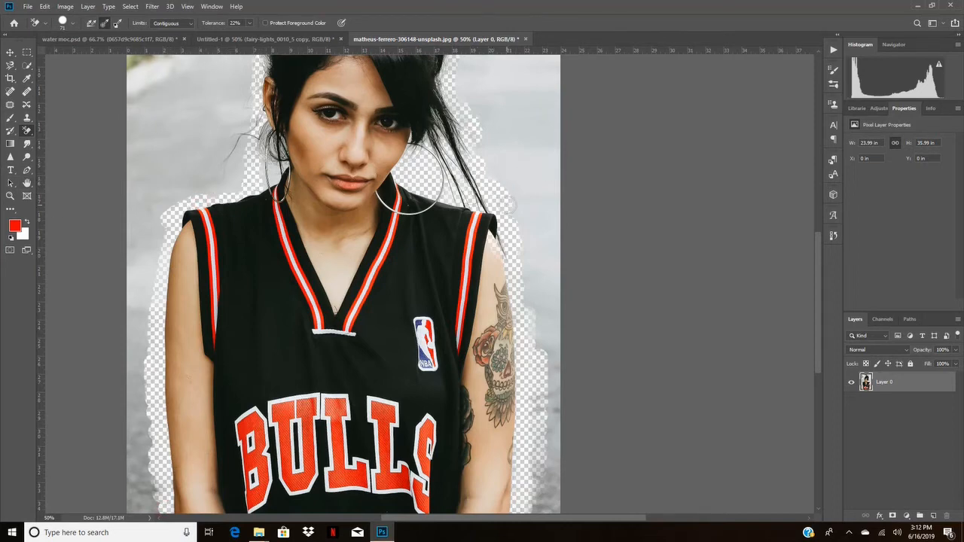
# - Widen the erased margin above the bun, along the hair's right side, and beside the tattooed forearm at the bottom edge
pyautogui.scroll(5, 509, 202)
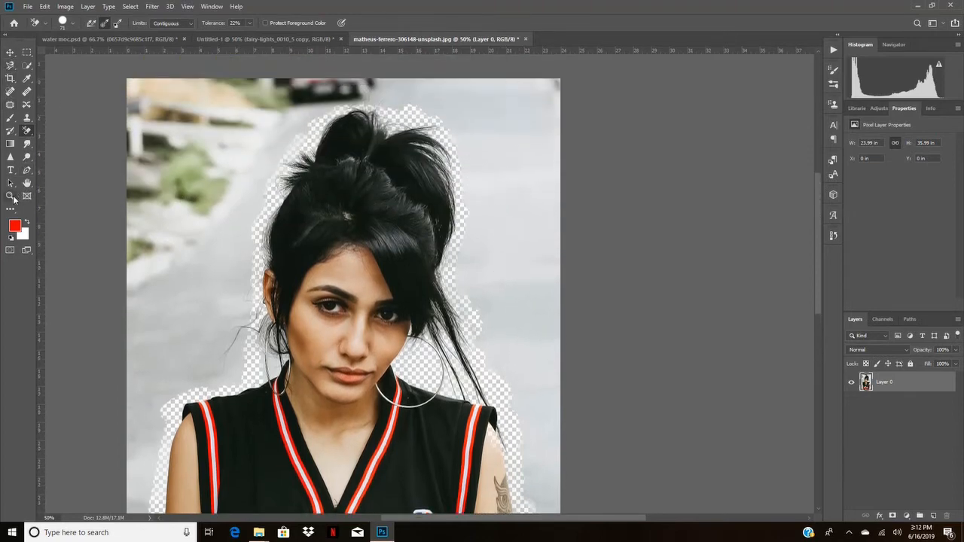
pyautogui.click(11, 197)
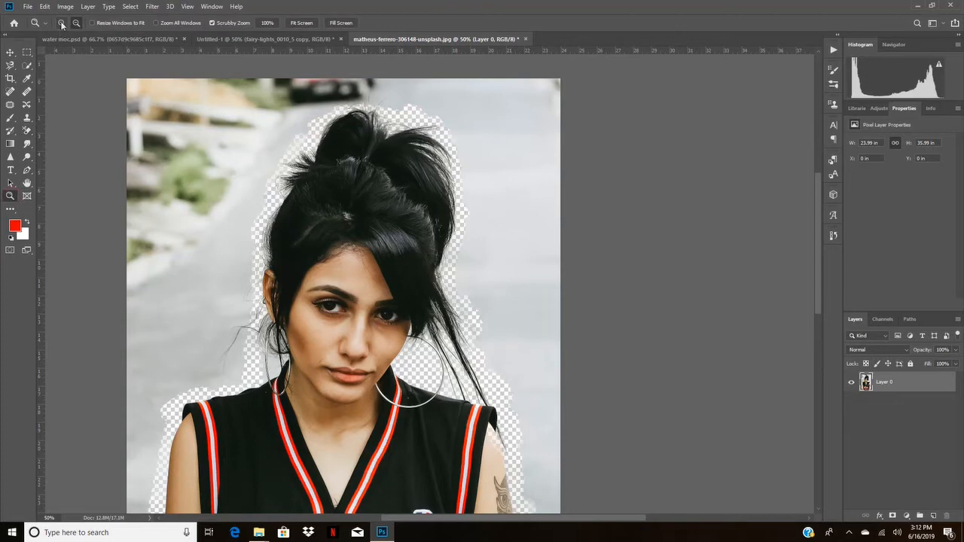
pyautogui.keyDown('alt'); pyautogui.click(347, 387); pyautogui.keyUp('alt')
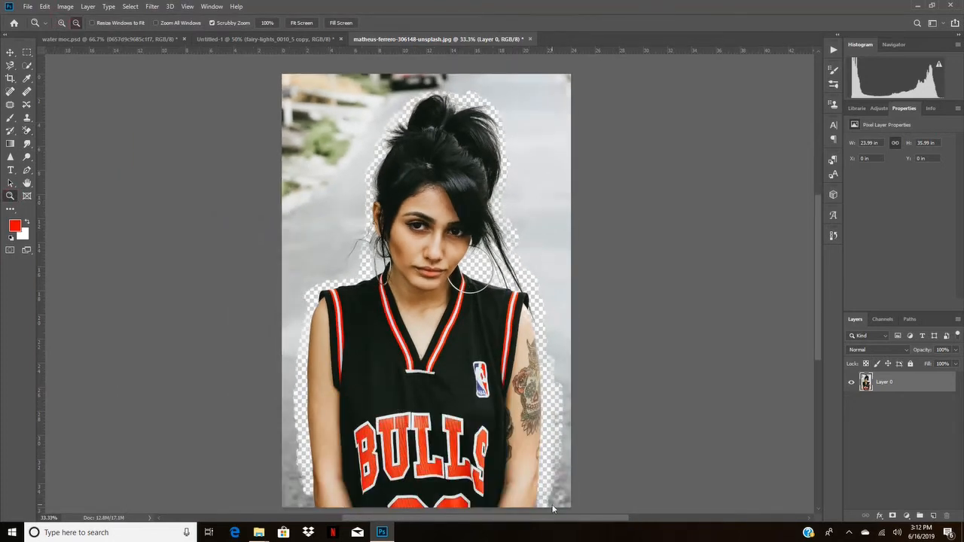
pyautogui.click(27, 134)
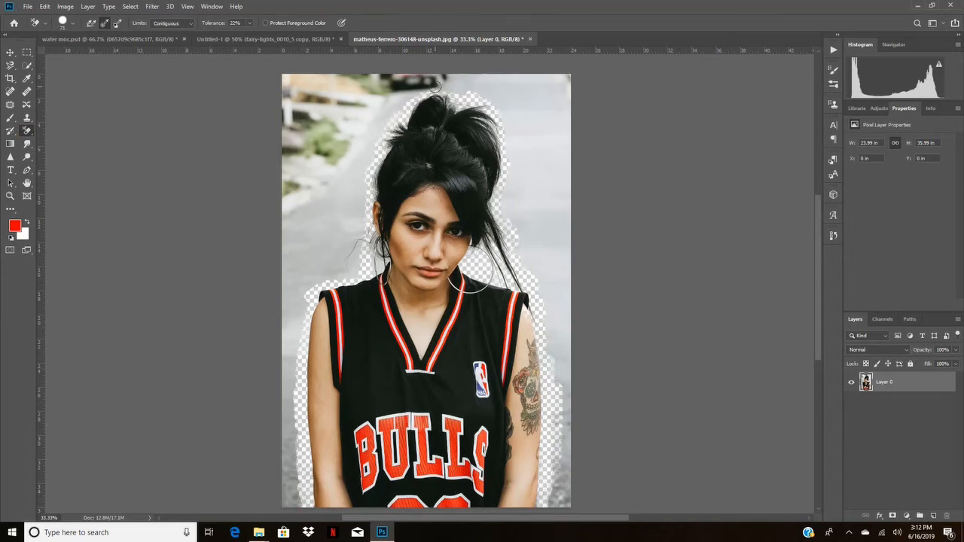
pyautogui.moveTo(433, 84); pyautogui.dragTo(441, 89)
pyautogui.moveTo(445, 98)
pyautogui.mouseDown()
pyautogui.moveTo(450, 106)
pyautogui.moveTo(413, 94)
pyautogui.moveTo(445, 82)
pyautogui.mouseUp()
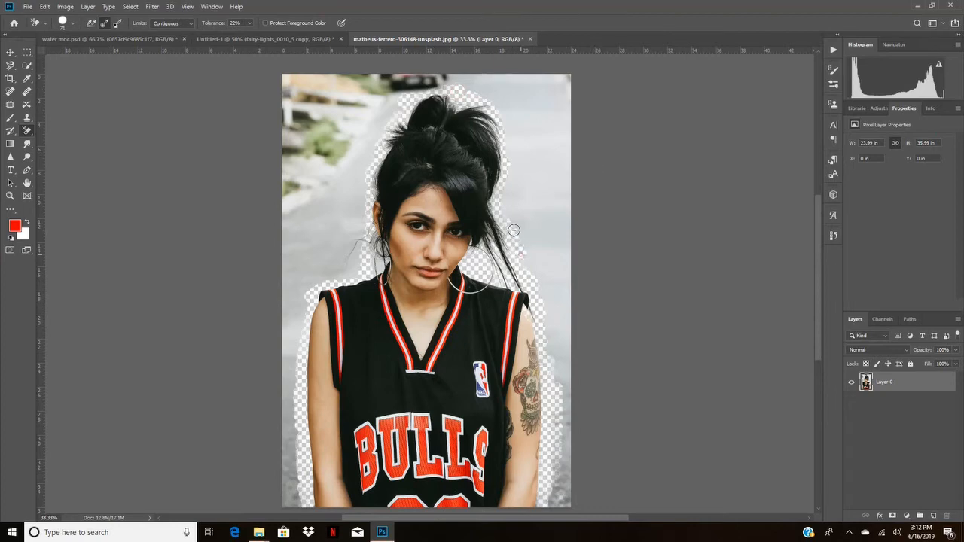
pyautogui.moveTo(505, 166)
pyautogui.mouseDown()
pyautogui.moveTo(508, 149)
pyautogui.moveTo(527, 291)
pyautogui.moveTo(517, 242)
pyautogui.mouseUp()
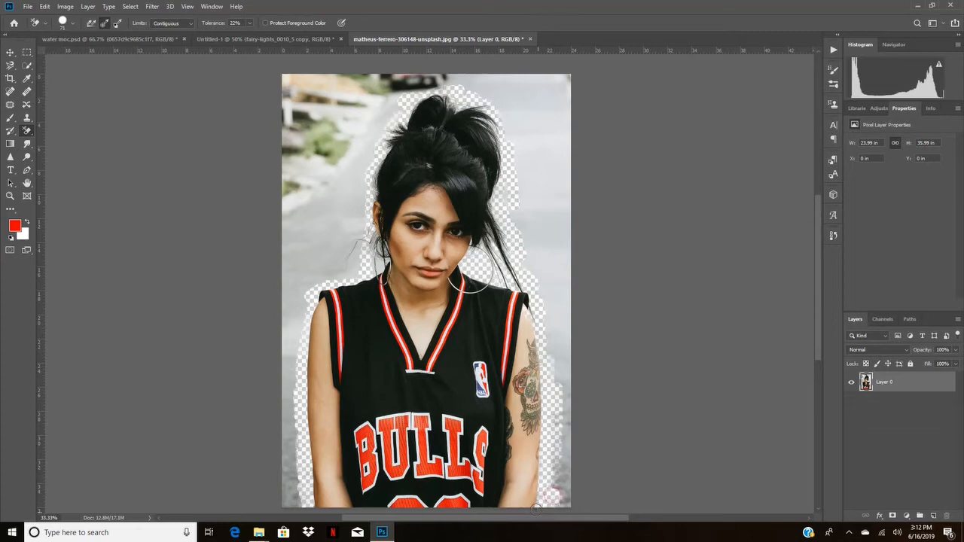
pyautogui.moveTo(536, 508)
pyautogui.mouseDown()
pyautogui.moveTo(552, 488)
pyautogui.moveTo(537, 467)
pyautogui.mouseUp()
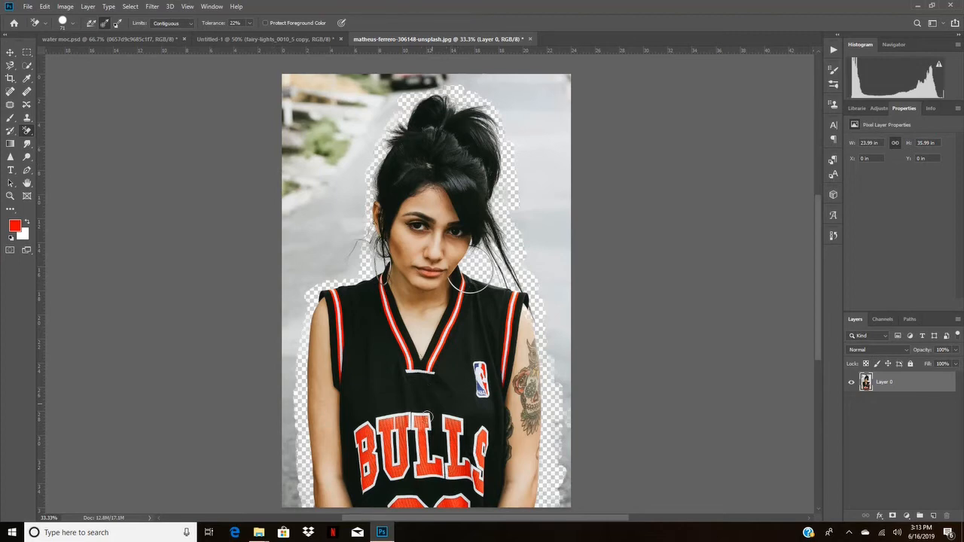
# - Outline the woman with the Magnetic Lasso through the erased margin and cut the selection to a new layer
pyautogui.click(11, 65)
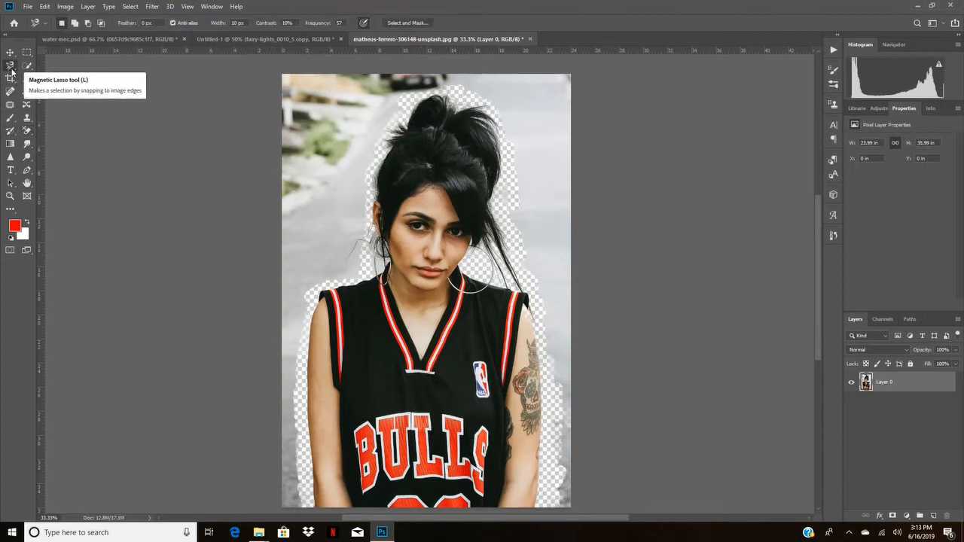
pyautogui.click(535, 508)
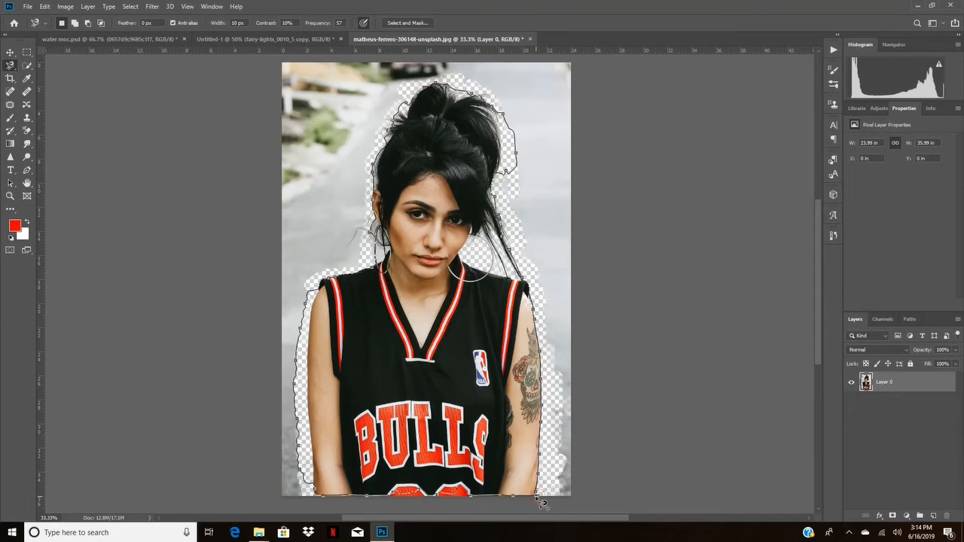
pyautogui.doubleClick(540, 501)
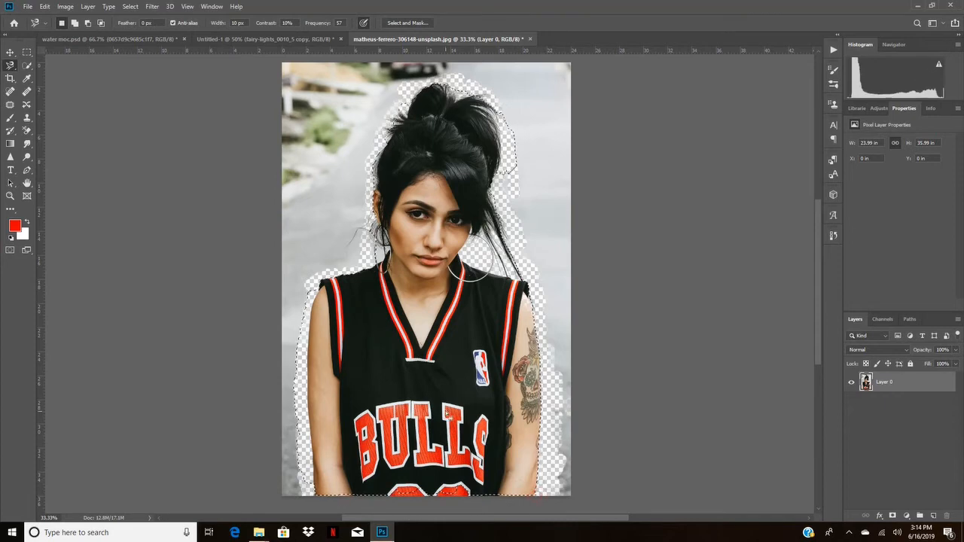
pyautogui.rightClick(443, 323)
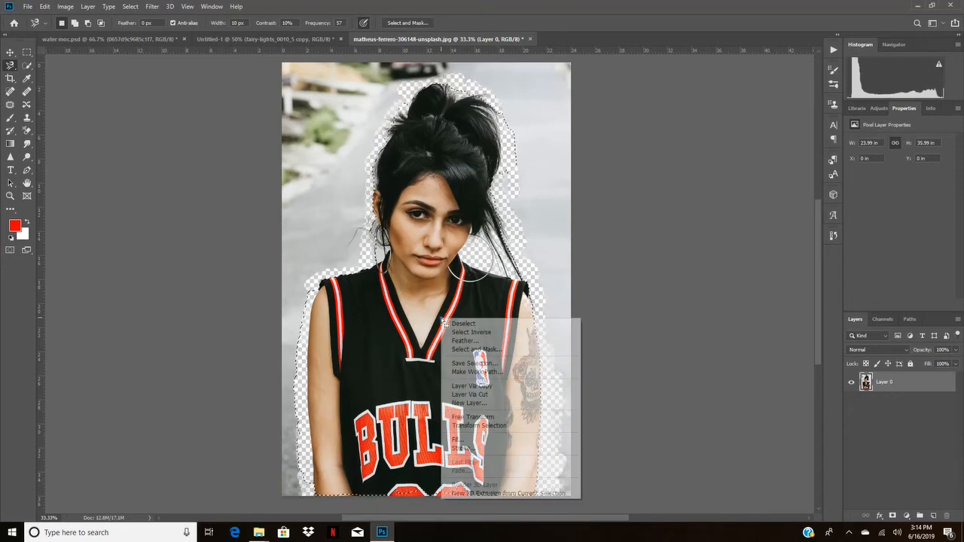
pyautogui.click(485, 394)
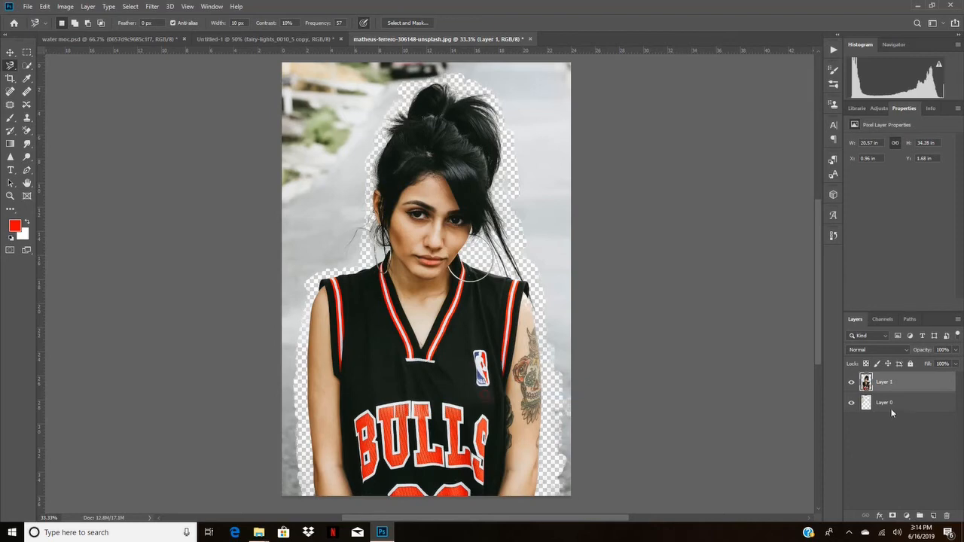
pyautogui.click(852, 405)
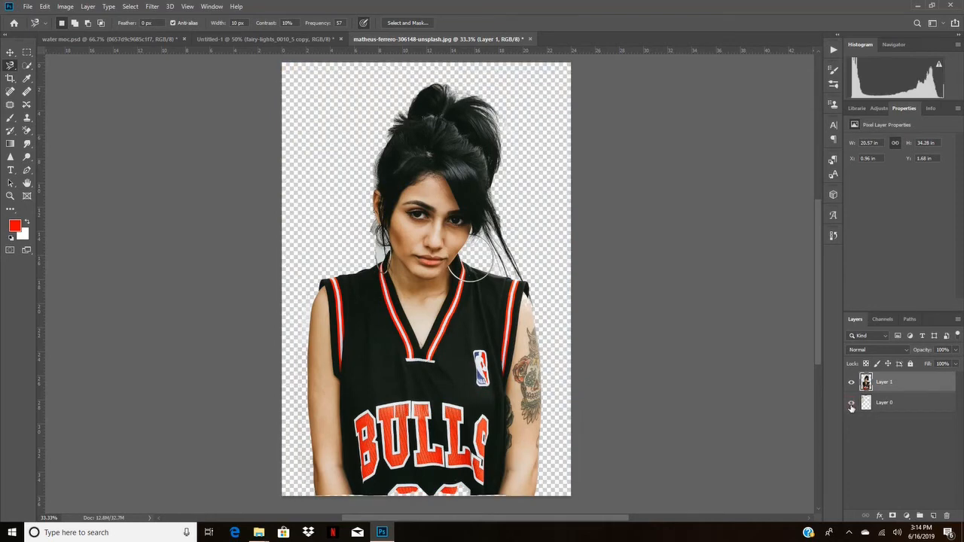
pyautogui.click(851, 405)
# - Copy a rectangular area around the jersey number at the bottom of Layer 0 to a new layer and hide Layer 0
pyautogui.click(896, 407)
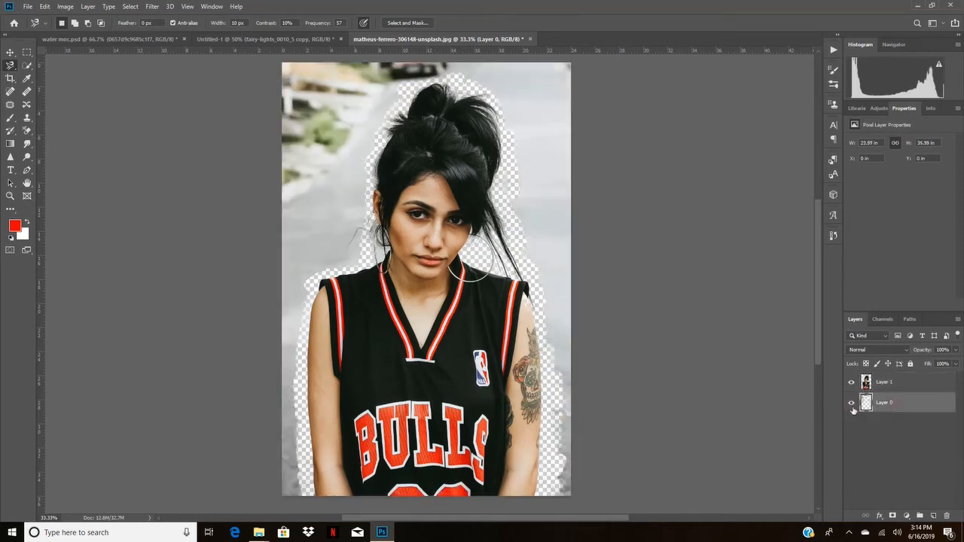
pyautogui.click(26, 51)
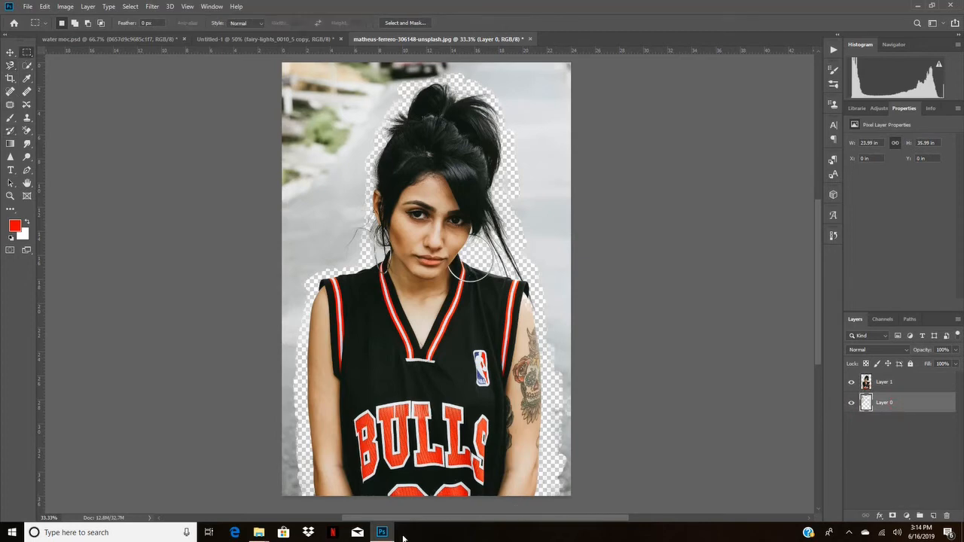
pyautogui.moveTo(376, 481); pyautogui.dragTo(451, 495)
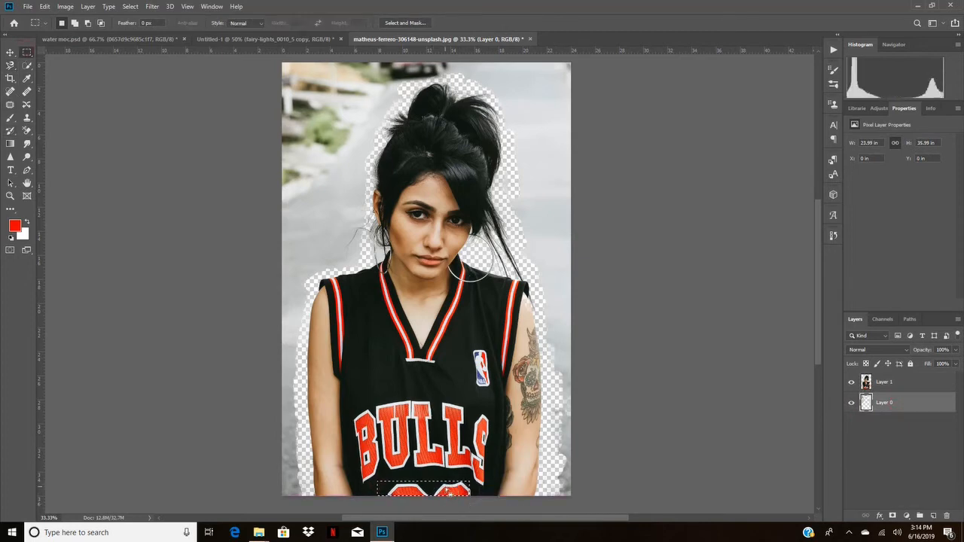
pyautogui.rightClick(449, 493)
pyautogui.click(476, 374)
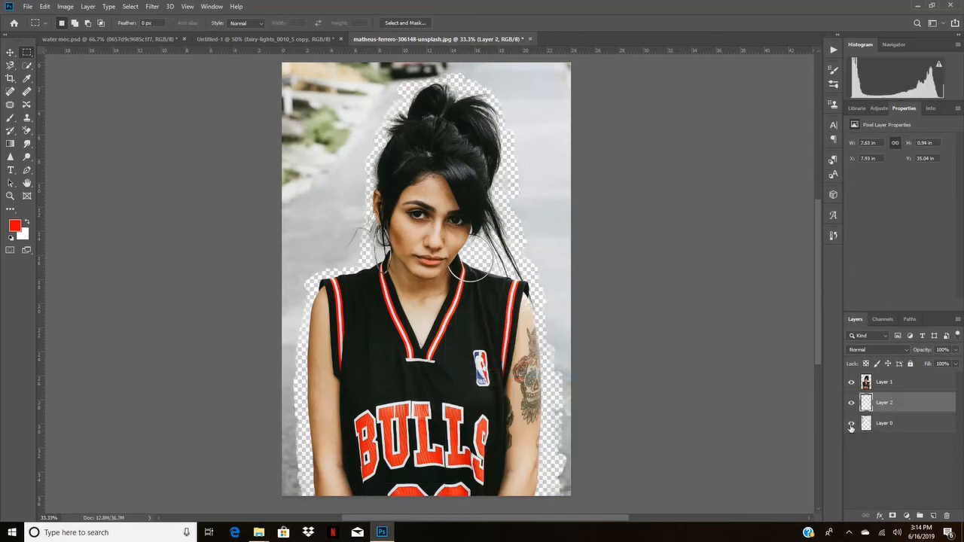
pyautogui.click(851, 425)
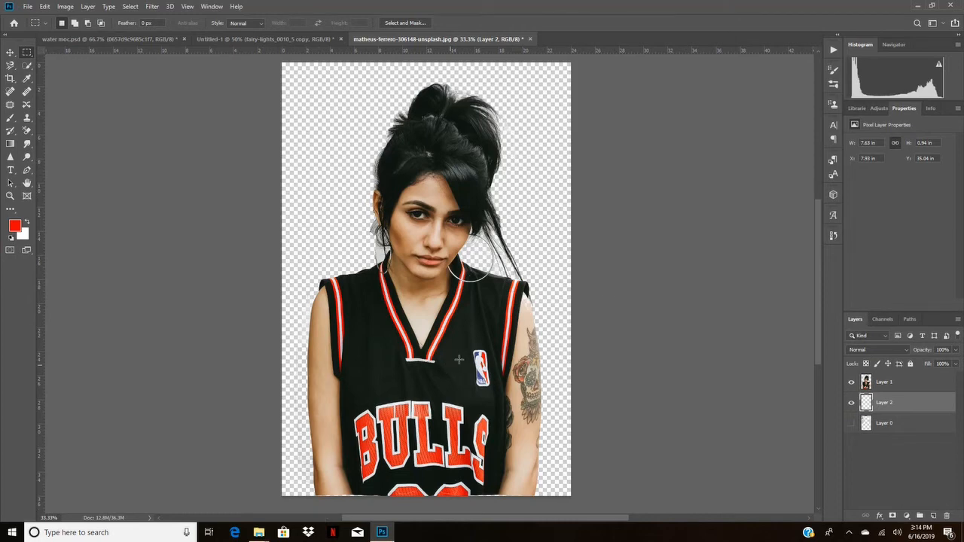
# - Revert the document to the last Background Eraser state, before the Magnetic Lasso selection
pyautogui.click(834, 236)
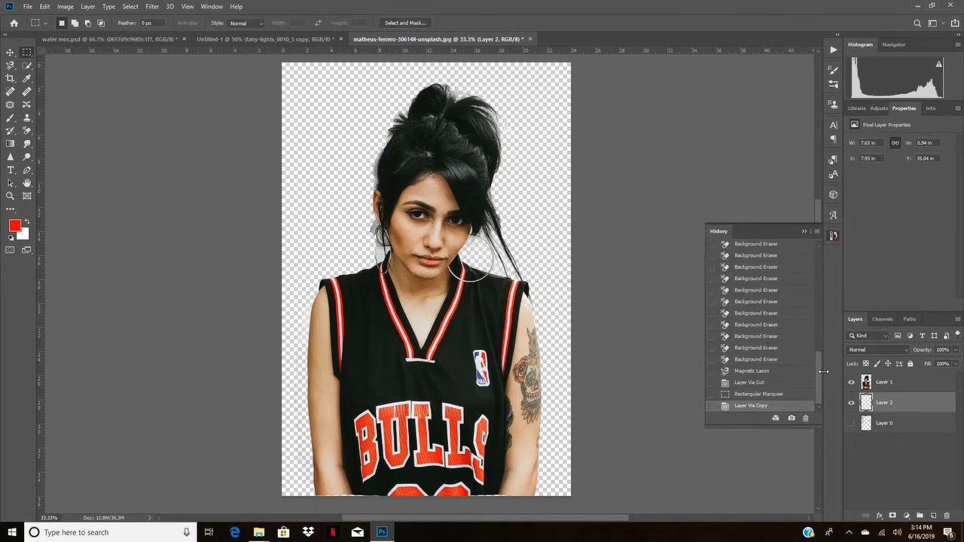
pyautogui.click(751, 361)
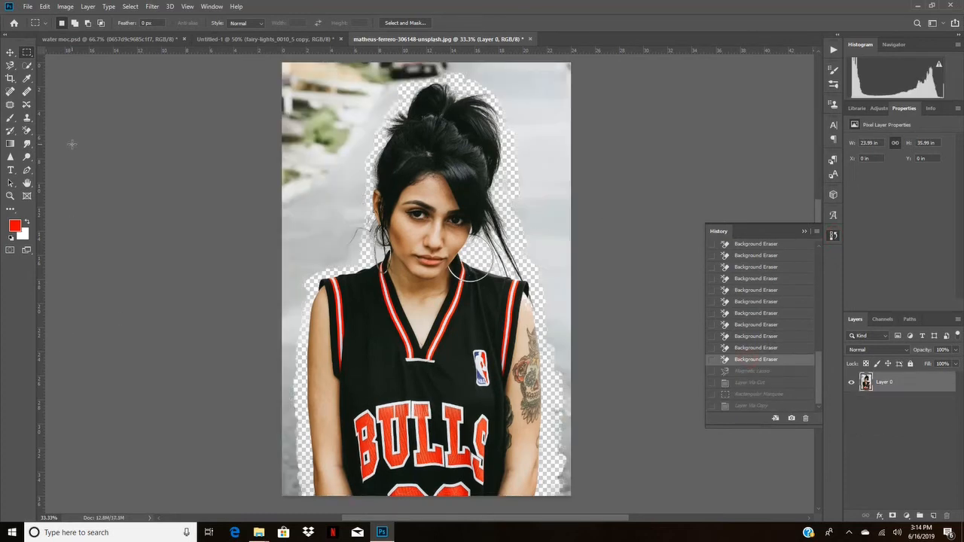
# - Set the Background Eraser's tolerance to 62% and erase a wider margin around the woman's hair, shoulders and tattooed arm
pyautogui.click(28, 131)
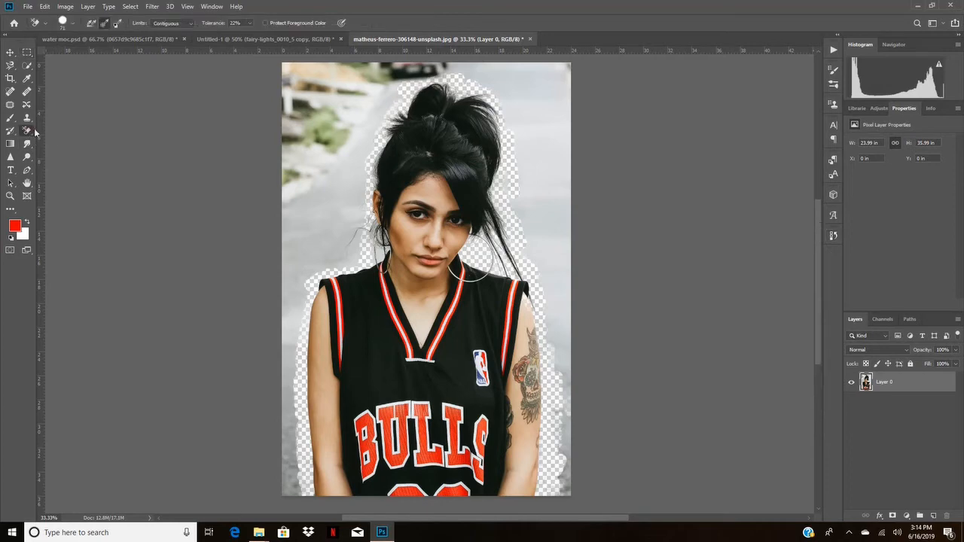
pyautogui.click(193, 25)
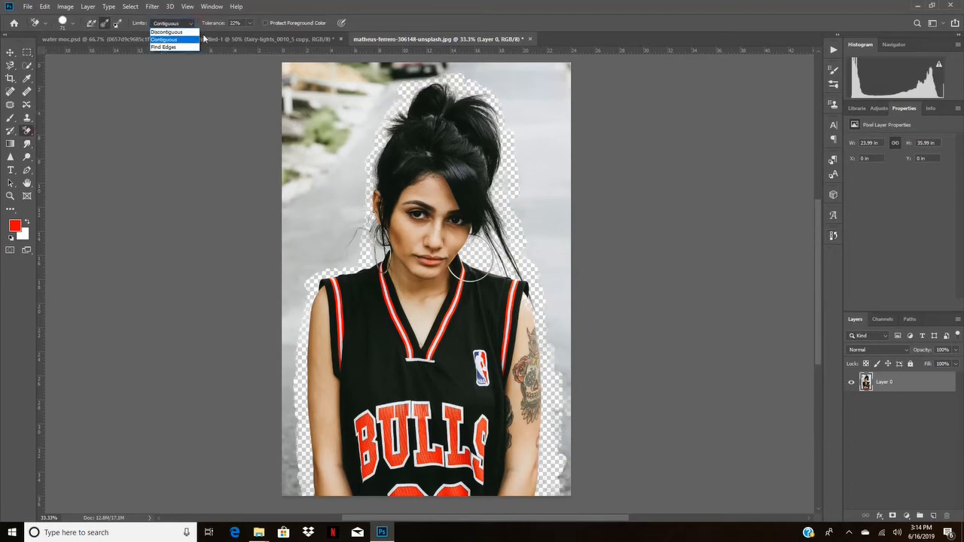
pyautogui.click(231, 33)
pyautogui.click(250, 23)
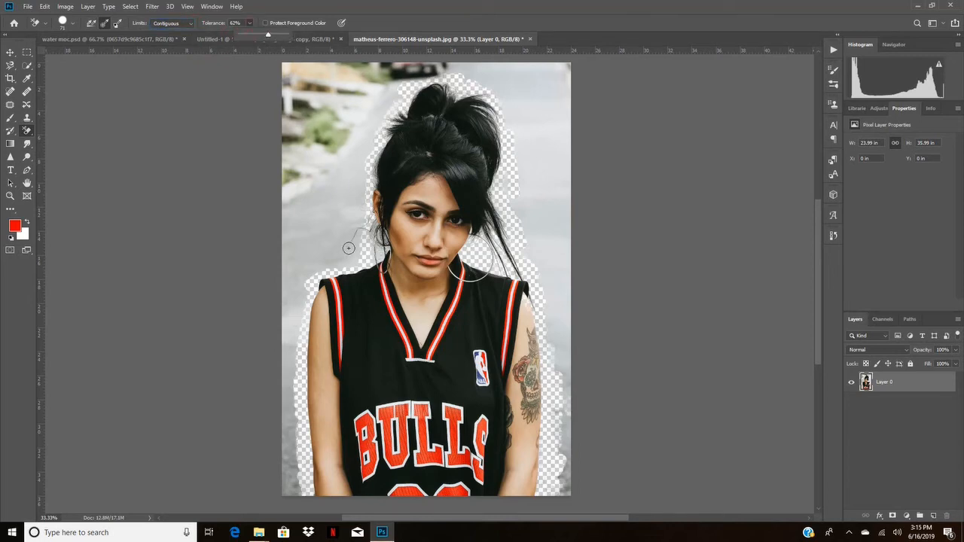
pyautogui.moveTo(350, 259)
pyautogui.mouseDown()
pyautogui.moveTo(364, 140)
pyautogui.moveTo(348, 260)
pyautogui.moveTo(326, 266)
pyautogui.moveTo(341, 263)
pyautogui.moveTo(369, 90)
pyautogui.moveTo(372, 134)
pyautogui.moveTo(397, 84)
pyautogui.moveTo(400, 92)
pyautogui.moveTo(379, 129)
pyautogui.moveTo(375, 88)
pyautogui.moveTo(388, 77)
pyautogui.moveTo(477, 70)
pyautogui.moveTo(454, 75)
pyautogui.moveTo(495, 98)
pyautogui.moveTo(522, 205)
pyautogui.moveTo(501, 174)
pyautogui.moveTo(519, 216)
pyautogui.moveTo(523, 148)
pyautogui.moveTo(526, 262)
pyautogui.moveTo(526, 253)
pyautogui.moveTo(551, 352)
pyautogui.moveTo(549, 307)
pyautogui.moveTo(553, 379)
pyautogui.moveTo(560, 365)
pyautogui.moveTo(559, 496)
pyautogui.mouseUp()
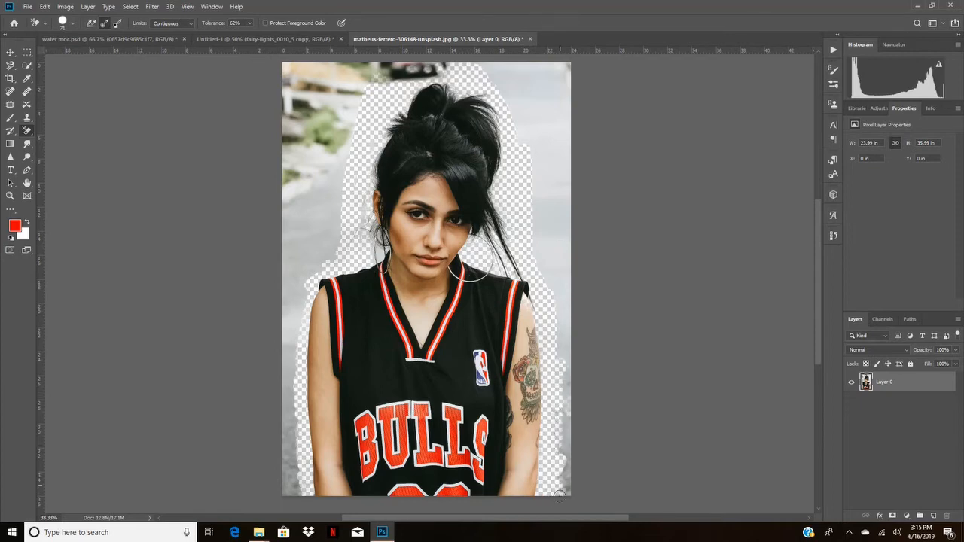
# - Select a rectangular area around the whole woman and move it into the Untitled-1 banner document
pyautogui.click(27, 52)
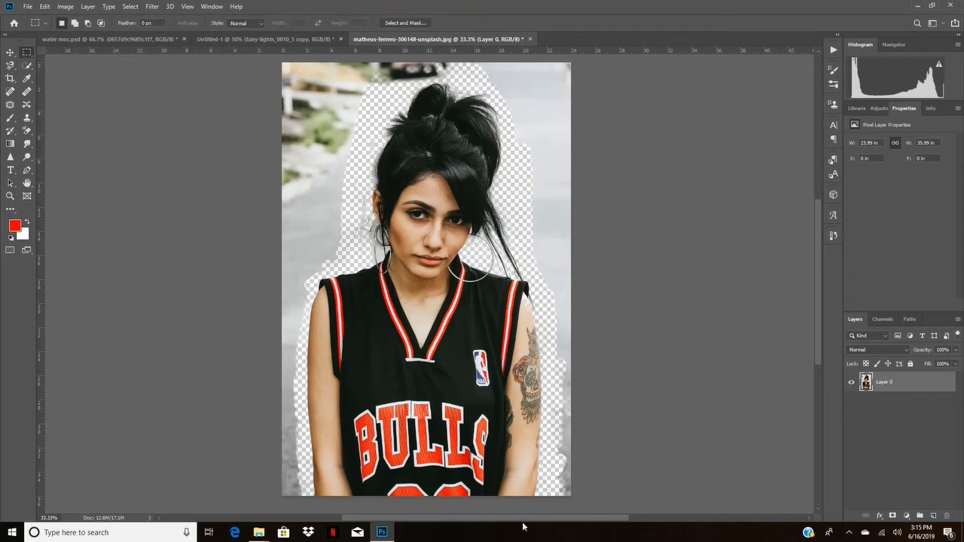
pyautogui.moveTo(553, 499); pyautogui.dragTo(306, 74)
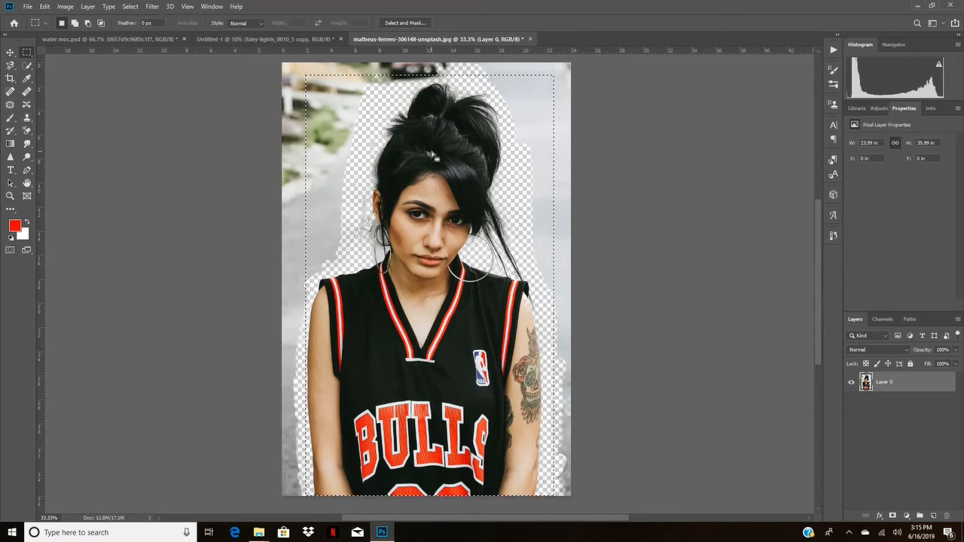
pyautogui.moveTo(418, 147); pyautogui.dragTo(321, 106)
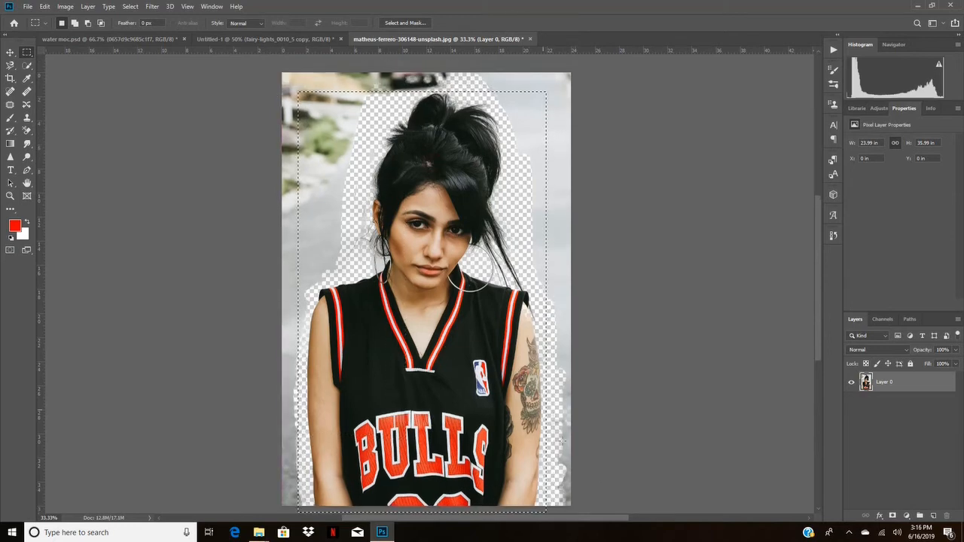
pyautogui.moveTo(445, 337); pyautogui.dragTo(468, 334)
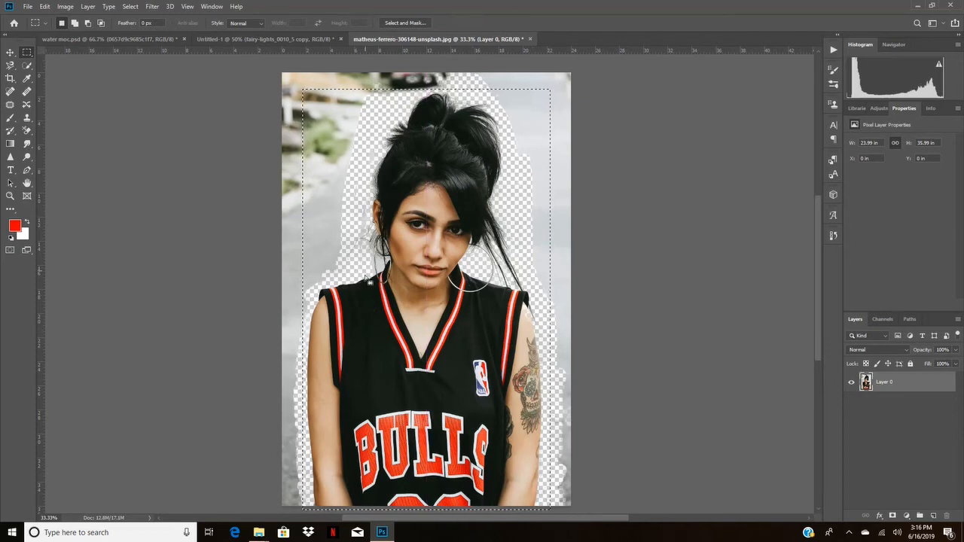
pyautogui.click(12, 53)
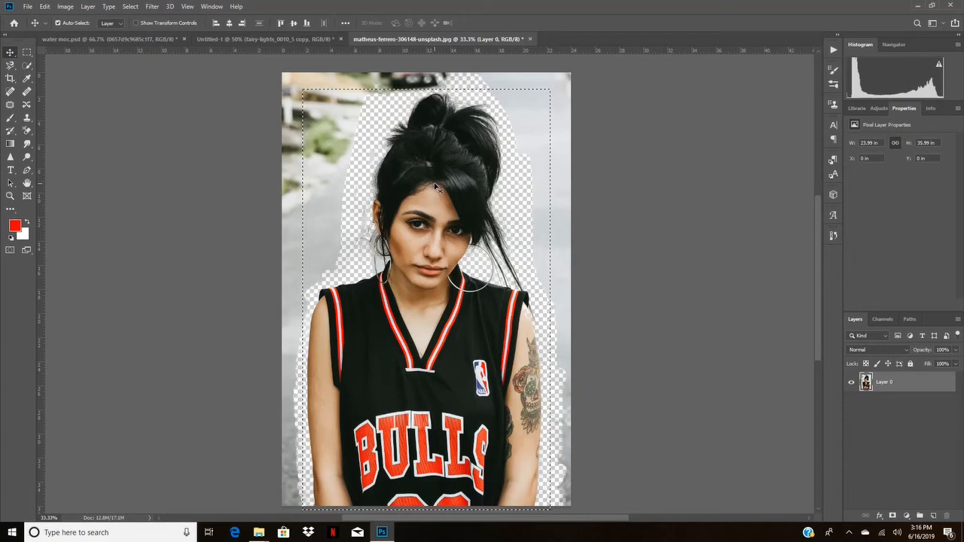
pyautogui.moveTo(434, 187); pyautogui.dragTo(454, 304)
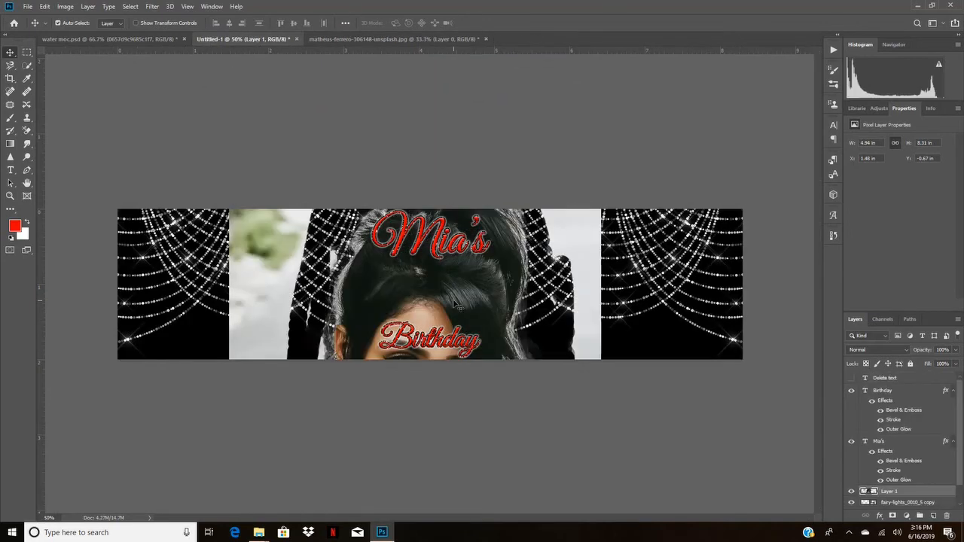
# - Scale the pasted portrait to 22.32% and place it beside the banner text, with its base on the banner's lower edge
pyautogui.hotkey('ctrl', 't')
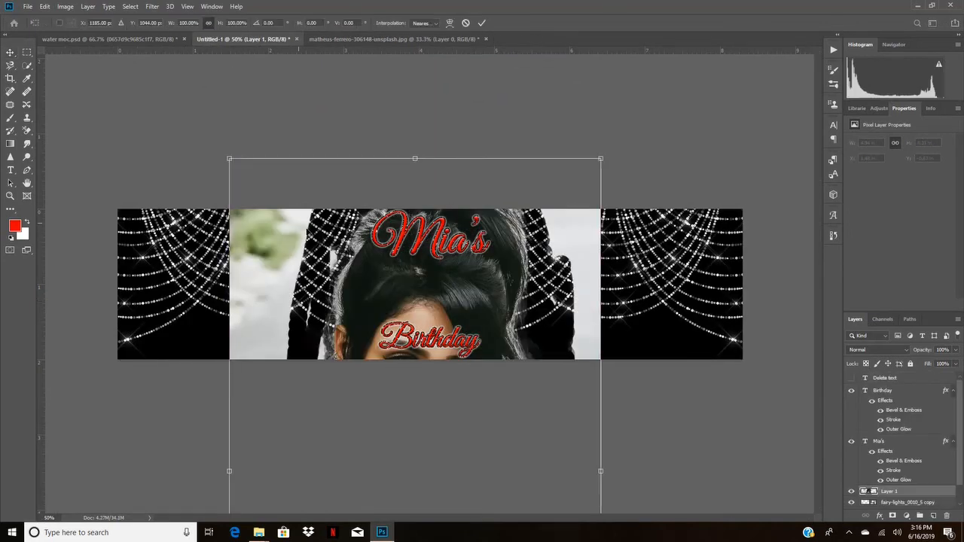
pyautogui.moveTo(234, 164); pyautogui.dragTo(449, 219)
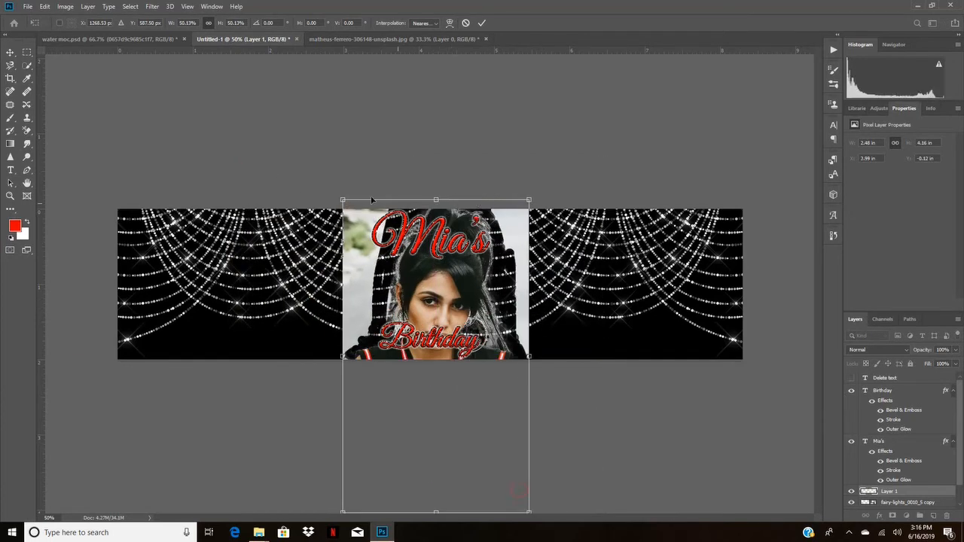
pyautogui.moveTo(343, 201); pyautogui.dragTo(446, 315)
pyautogui.moveTo(508, 443); pyautogui.dragTo(593, 318)
pyautogui.moveTo(504, 203); pyautogui.dragTo(531, 246)
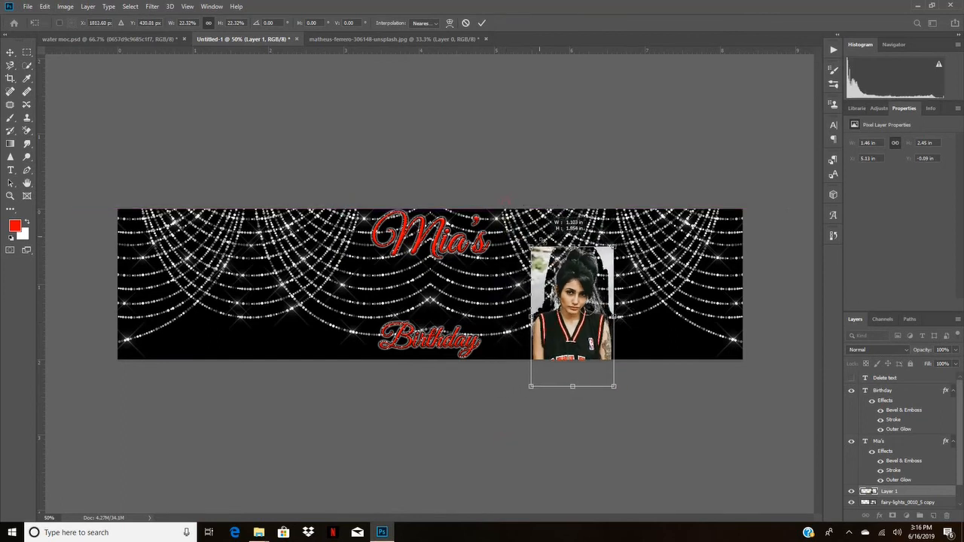
pyautogui.moveTo(595, 307); pyautogui.dragTo(592, 280)
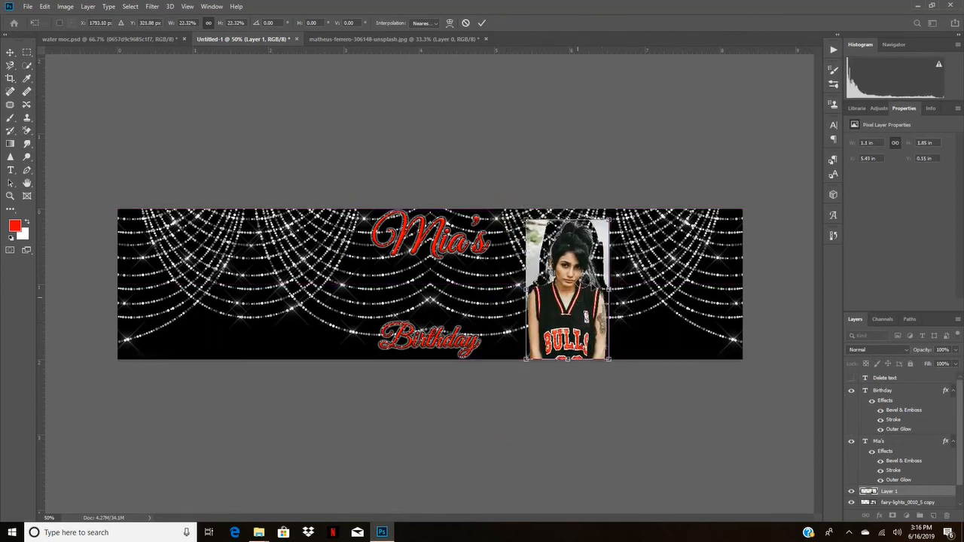
pyautogui.click(483, 23)
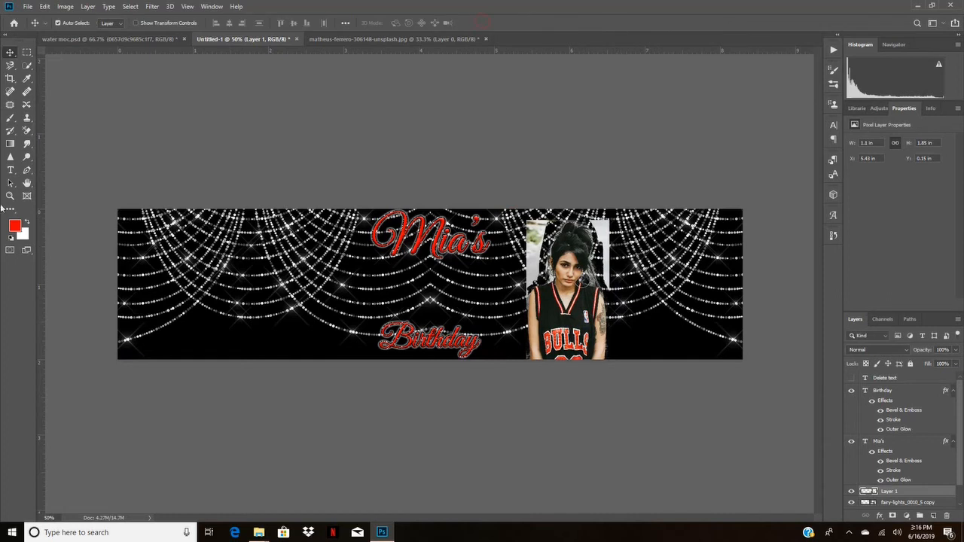
# - Erase the leftover photo background around the woman's head and shoulders on Layer 1 with the Eraser tool
pyautogui.click(27, 132)
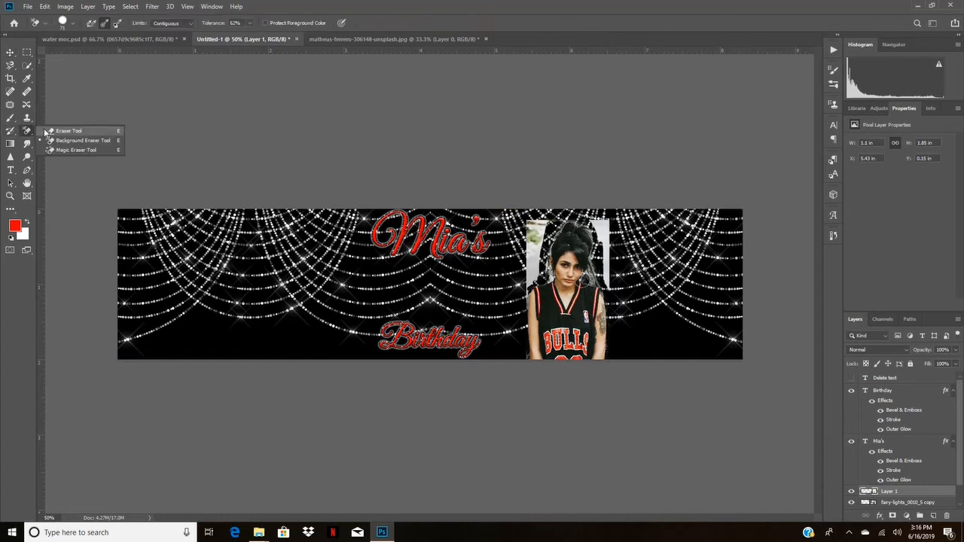
pyautogui.click(57, 131)
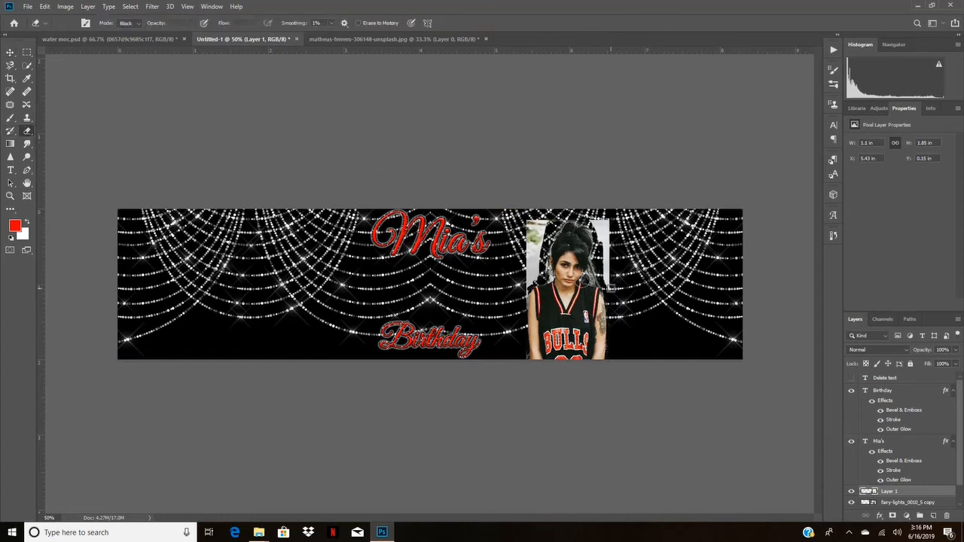
pyautogui.moveTo(605, 262)
pyautogui.mouseDown()
pyautogui.moveTo(603, 215)
pyautogui.moveTo(610, 270)
pyautogui.mouseUp()
pyautogui.moveTo(606, 274)
pyautogui.mouseDown()
pyautogui.moveTo(594, 220)
pyautogui.moveTo(608, 253)
pyautogui.mouseUp()
pyautogui.moveTo(569, 216)
pyautogui.mouseDown()
pyautogui.moveTo(531, 224)
pyautogui.moveTo(543, 226)
pyautogui.moveTo(540, 241)
pyautogui.moveTo(528, 235)
pyautogui.moveTo(535, 250)
pyautogui.moveTo(550, 234)
pyautogui.moveTo(537, 275)
pyautogui.moveTo(527, 271)
pyautogui.moveTo(535, 259)
pyautogui.moveTo(521, 286)
pyautogui.mouseUp()
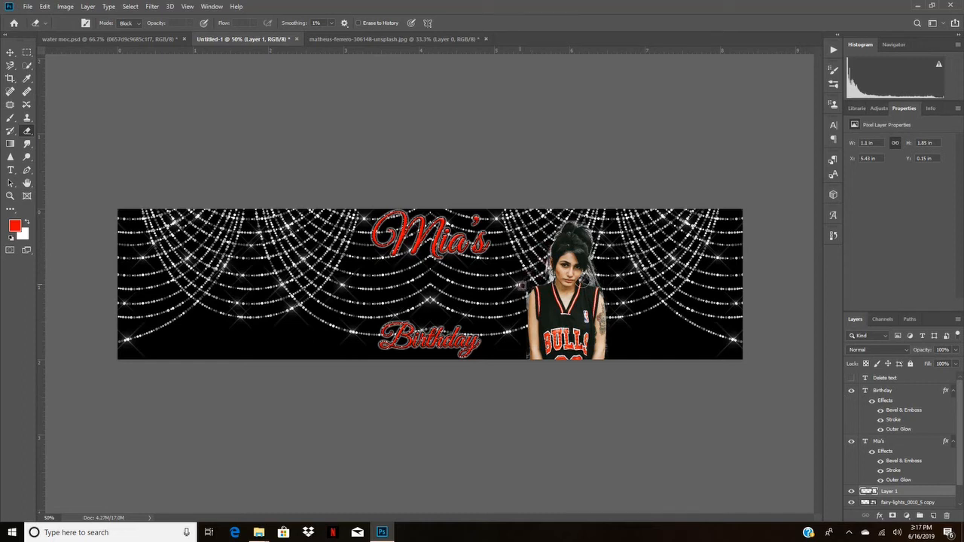
# - Try to clean the woman's arm edges using the Background Eraser at 21% tolerance with a 28 px brush, then undo the last stroke
pyautogui.rightClick(26, 134)
pyautogui.click(72, 137)
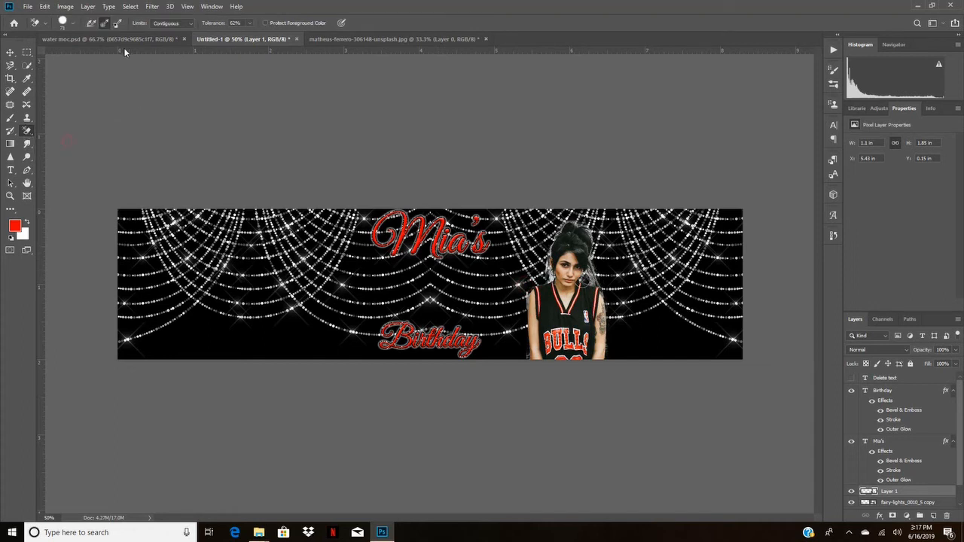
pyautogui.click(249, 23)
pyautogui.moveTo(249, 37); pyautogui.dragTo(239, 38)
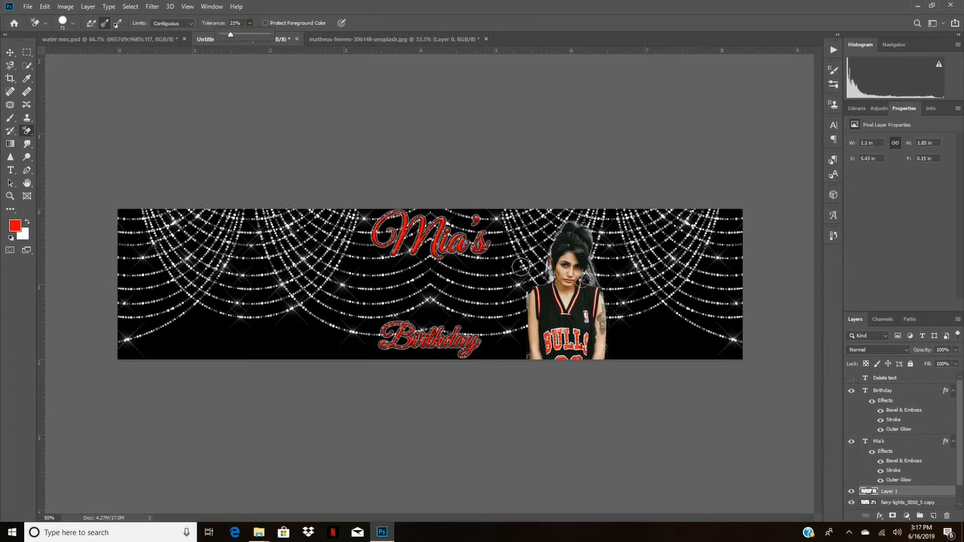
pyautogui.click(72, 22)
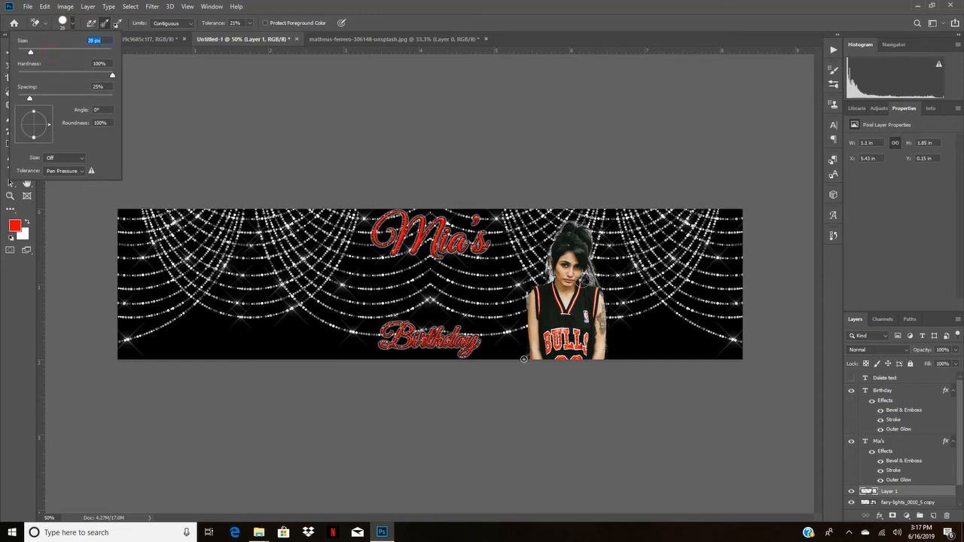
pyautogui.press('Return')
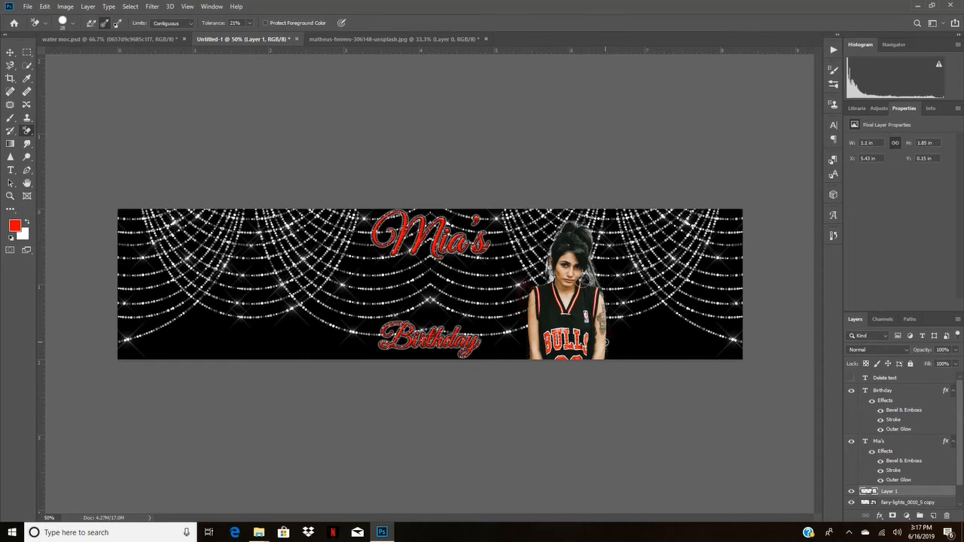
pyautogui.moveTo(607, 339); pyautogui.dragTo(603, 344)
pyautogui.hotkey('ctrl', 'z')
# - Centre the woman between the two text lines at 76.78% scale and shift the name text above her slightly right
pyautogui.click(10, 52)
pyautogui.moveTo(564, 303); pyautogui.dragTo(431, 315)
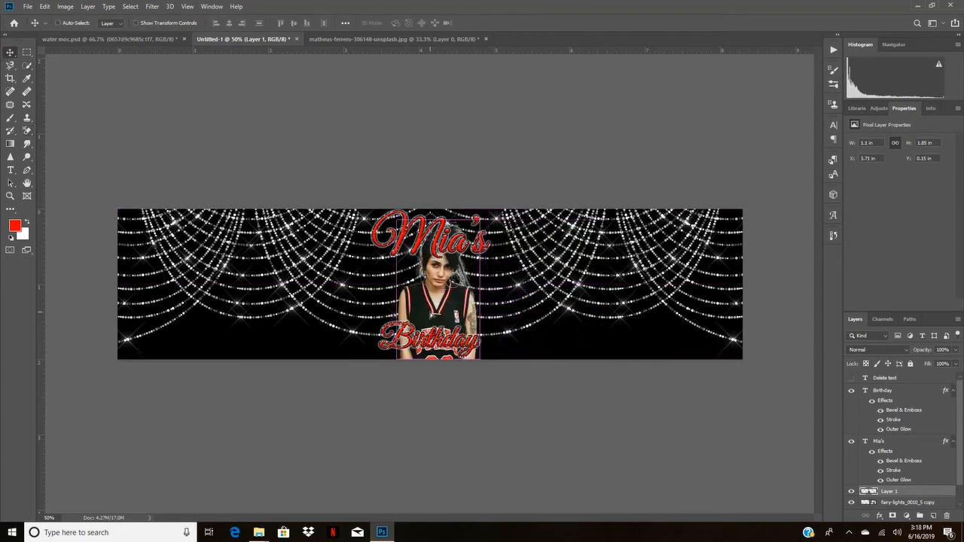
pyautogui.hotkey('ctrl', 't')
pyautogui.moveTo(397, 219); pyautogui.dragTo(418, 255)
pyautogui.moveTo(464, 283); pyautogui.dragTo(446, 284)
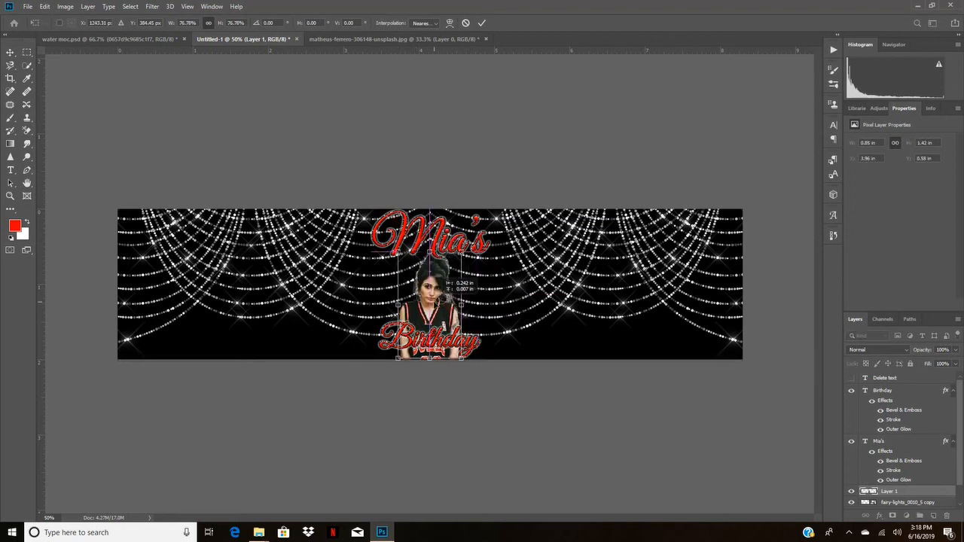
pyautogui.click(482, 23)
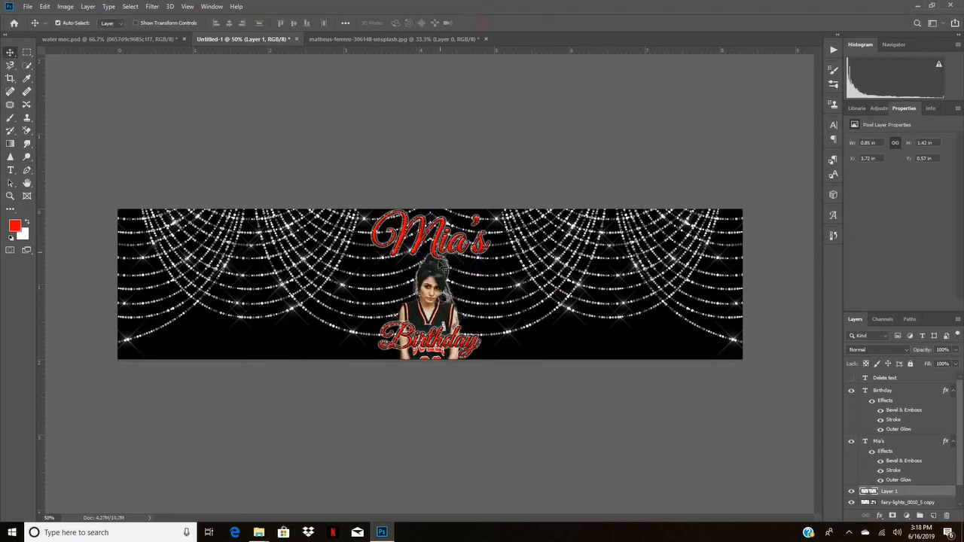
pyautogui.moveTo(437, 256); pyautogui.dragTo(438, 250)
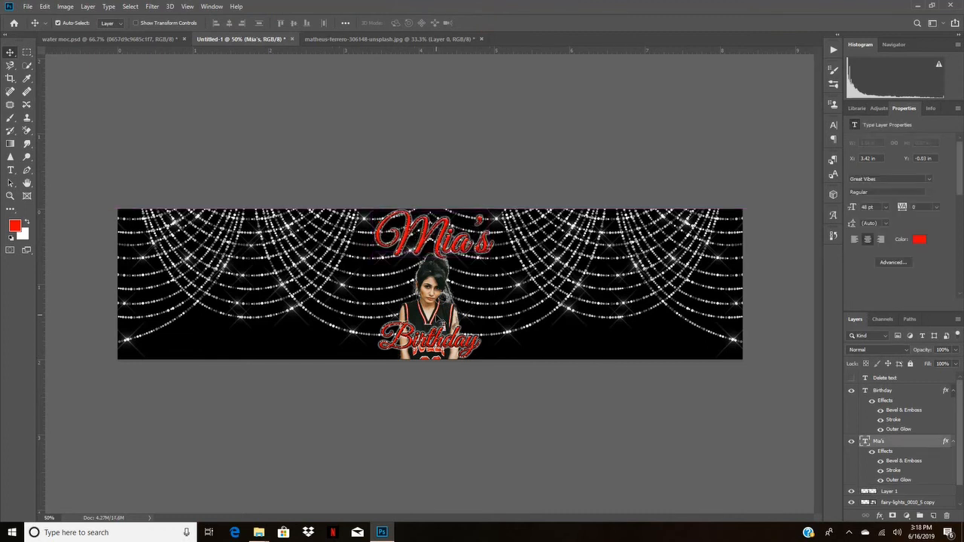
# - Add an Outer Glow to the portrait's Layer 1 with 38% opacity and 0% spread
pyautogui.click(433, 311)
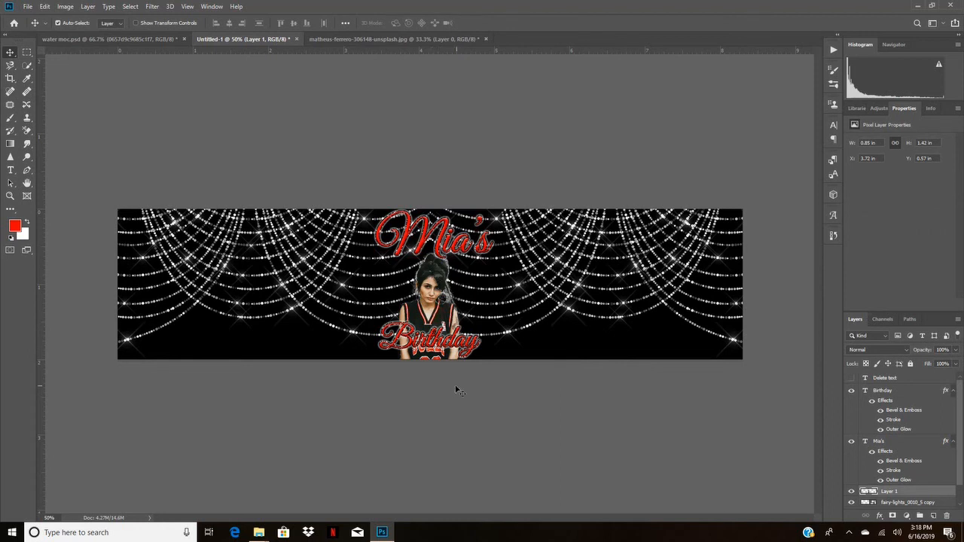
pyautogui.doubleClick(925, 492)
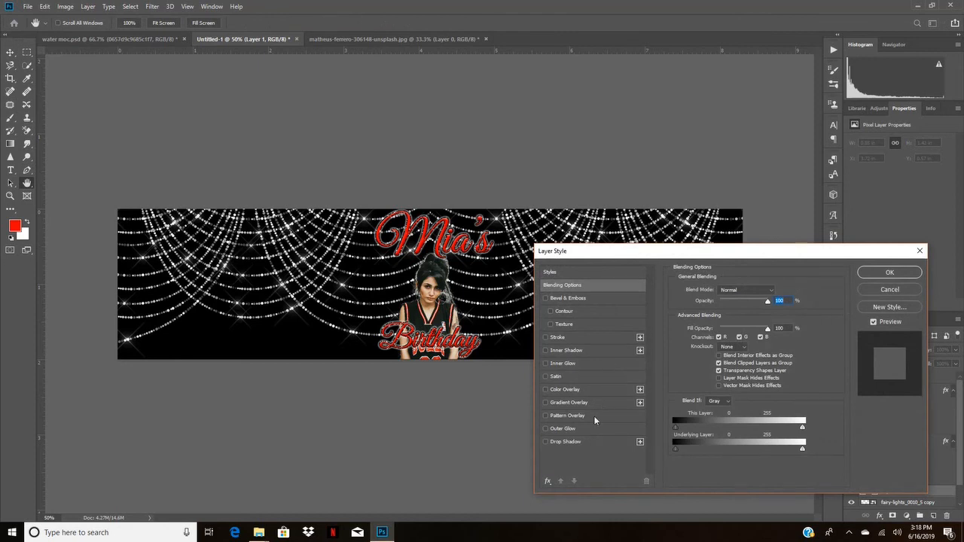
pyautogui.click(545, 429)
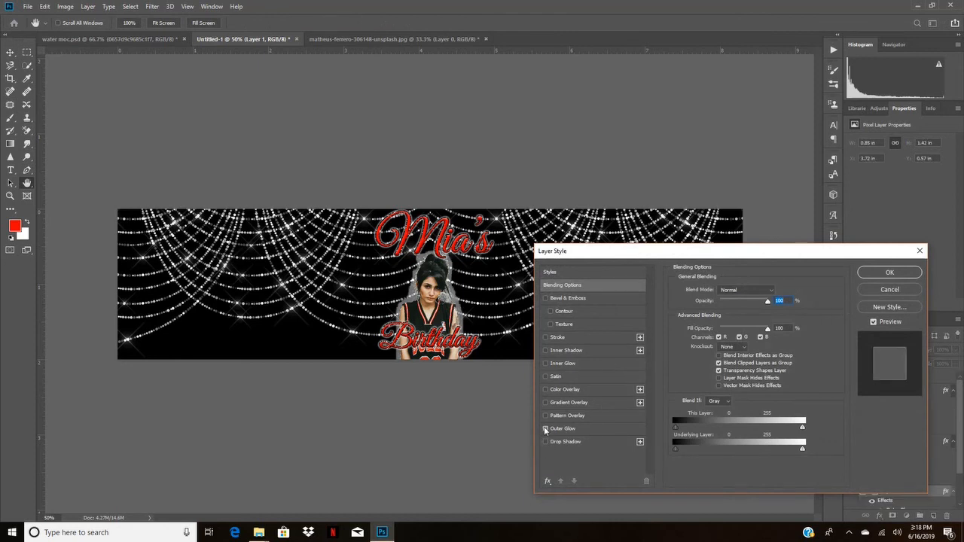
pyautogui.click(591, 431)
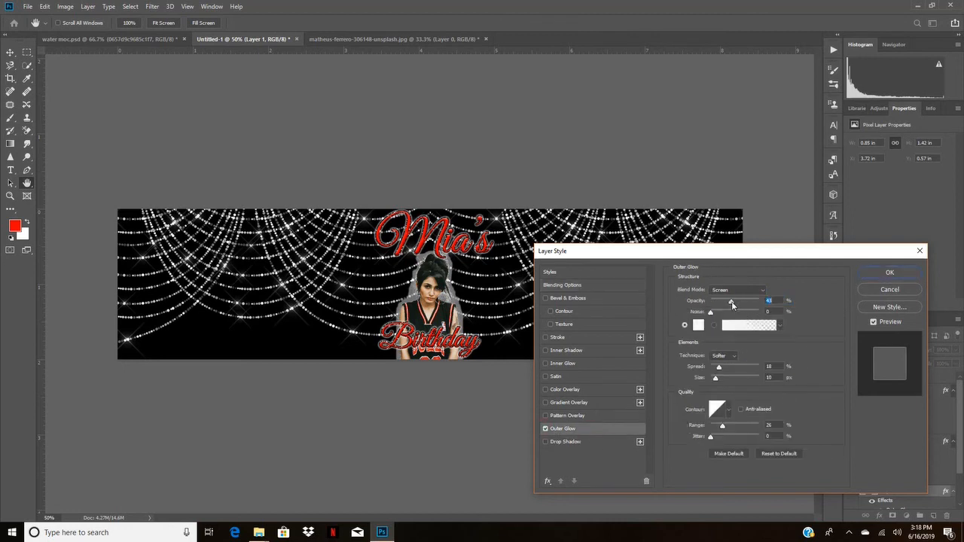
pyautogui.moveTo(732, 304); pyautogui.dragTo(729, 301)
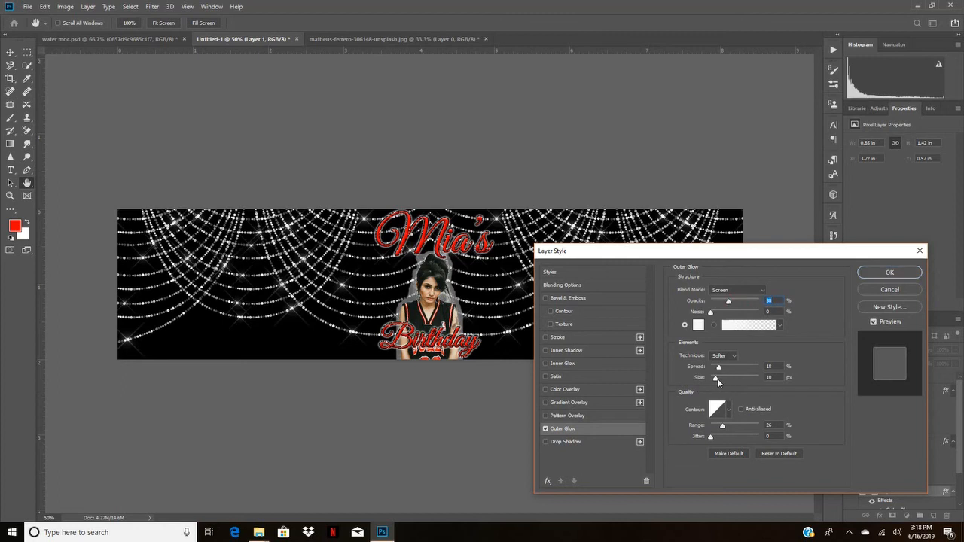
pyautogui.moveTo(718, 367); pyautogui.dragTo(712, 371)
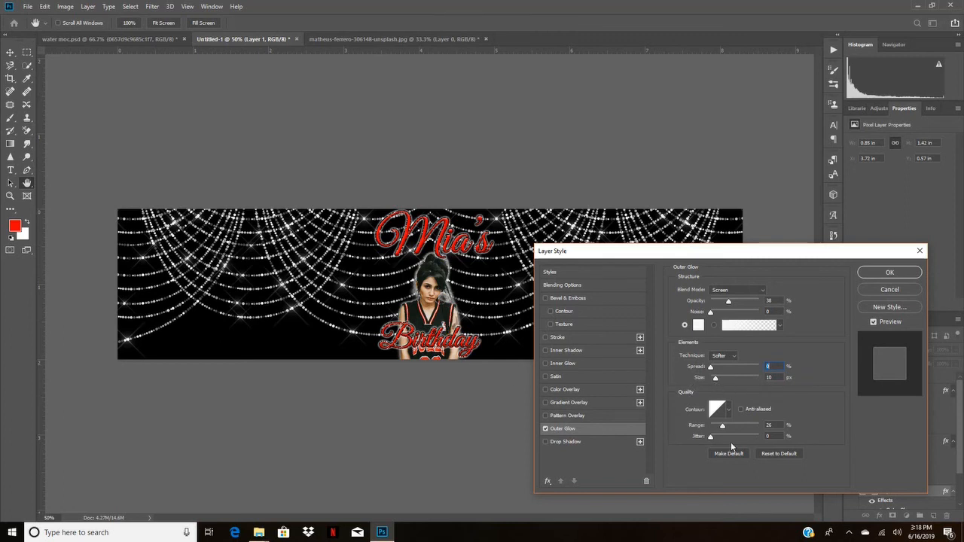
pyautogui.click(869, 275)
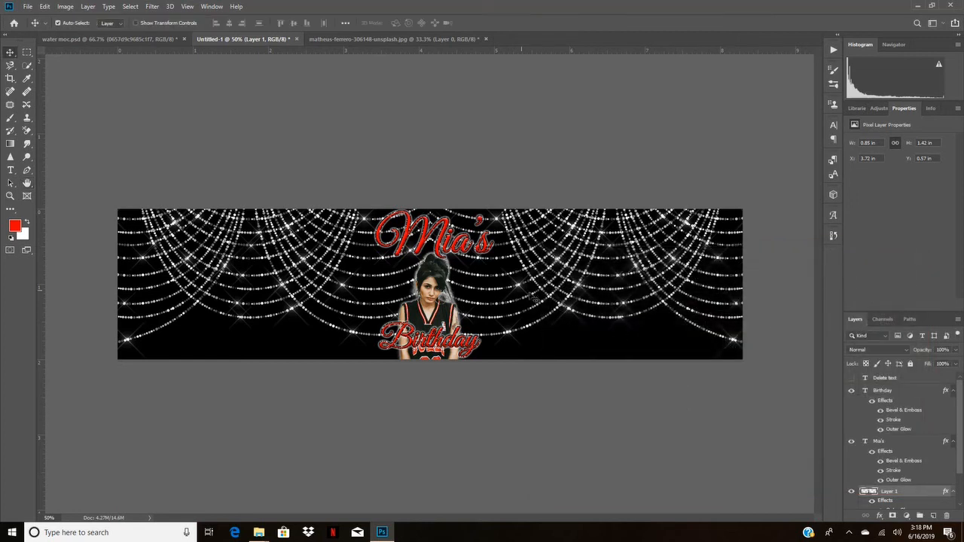
# - Merge all visible layers of the banner
pyautogui.click(87, 7)
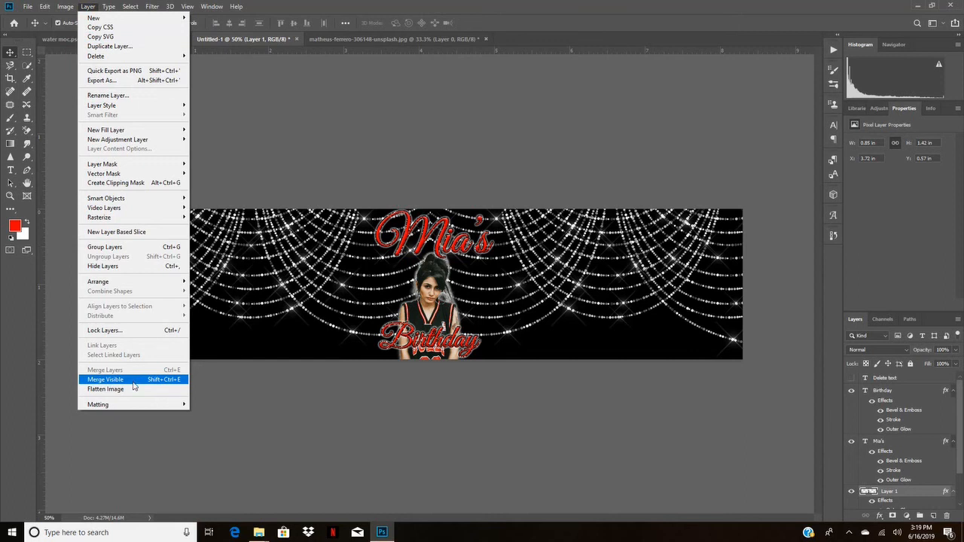
pyautogui.click(106, 379)
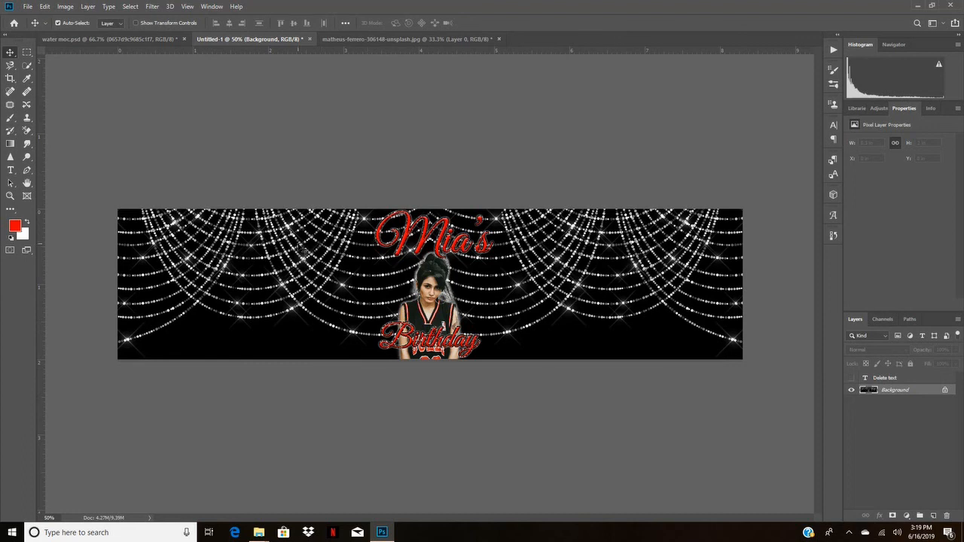
# - Unlock the merged banner's Background layer and copy the banner into the water moc.psd bottle document
pyautogui.moveTo(299, 245); pyautogui.dragTo(279, 215)
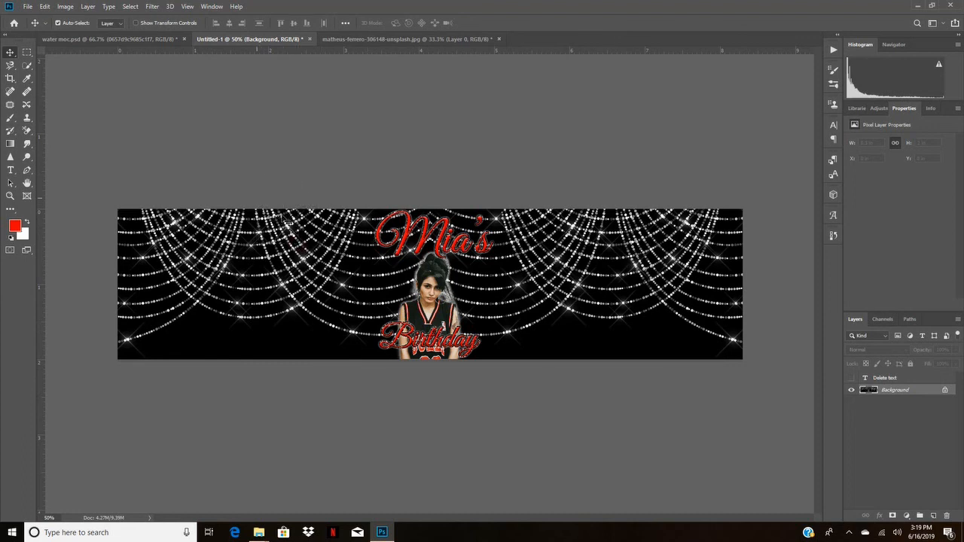
pyautogui.click(944, 392)
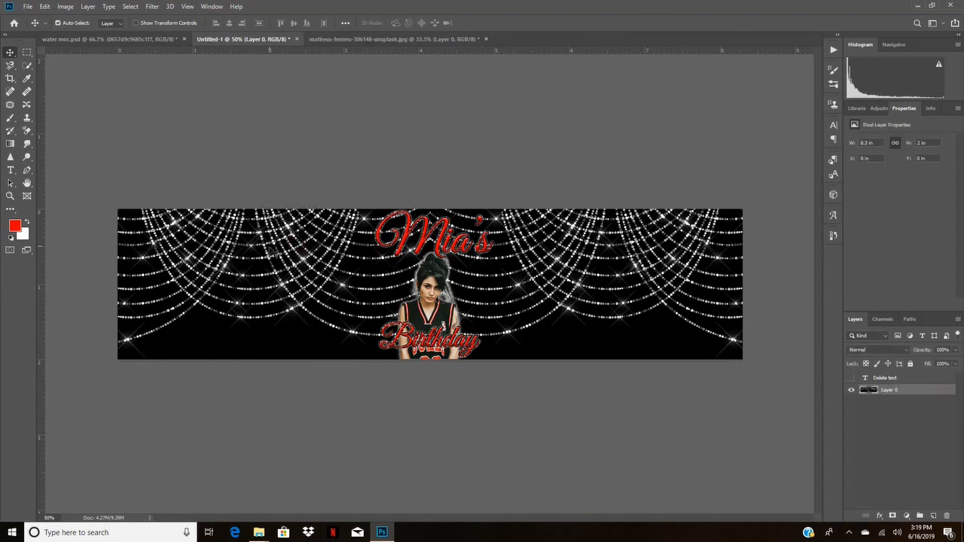
pyautogui.moveTo(294, 241); pyautogui.dragTo(403, 311)
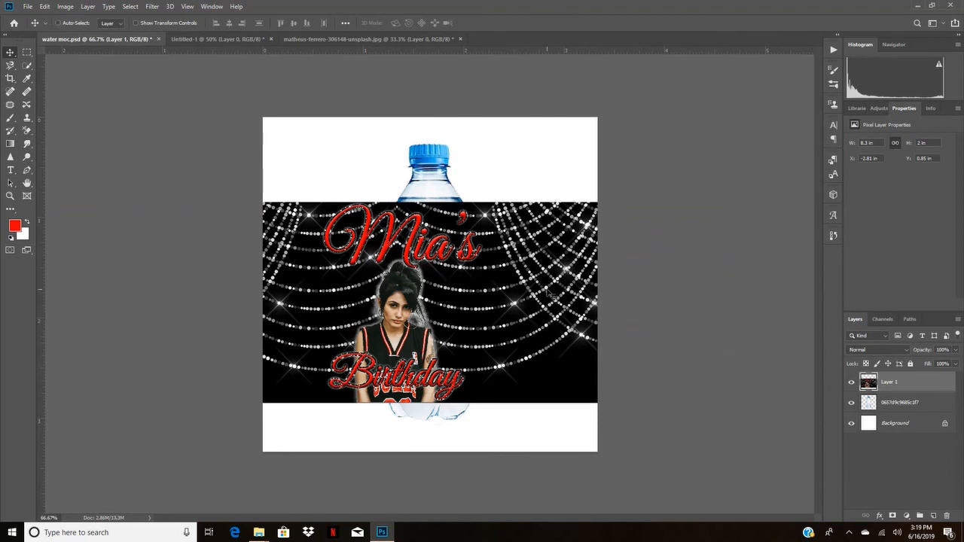
# - Scale the banner proportionally to 35.01% and centre it across the middle of the bottle at X 500 px, Y 500 px
pyautogui.hotkey('ctrl', 't')
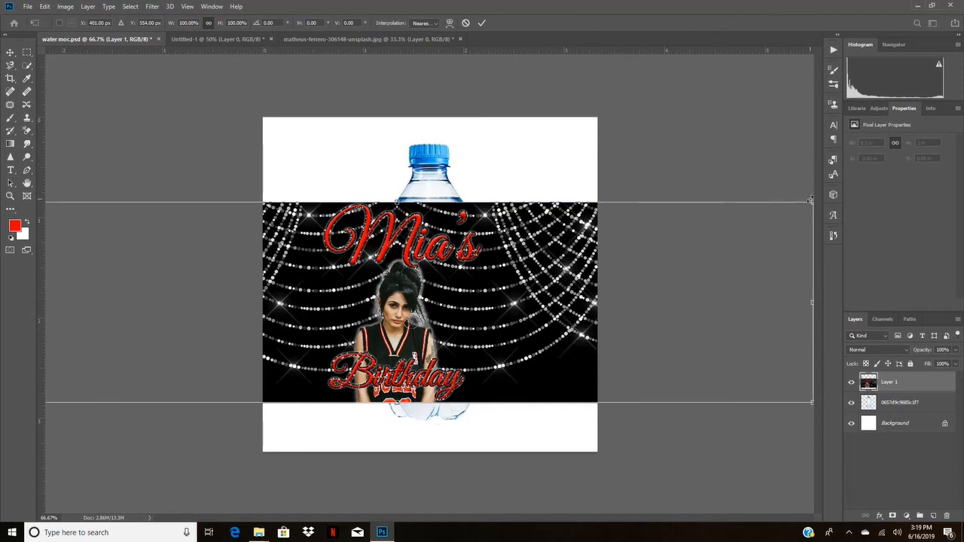
pyautogui.moveTo(812, 202); pyautogui.dragTo(230, 331)
pyautogui.moveTo(197, 368); pyautogui.dragTo(462, 288)
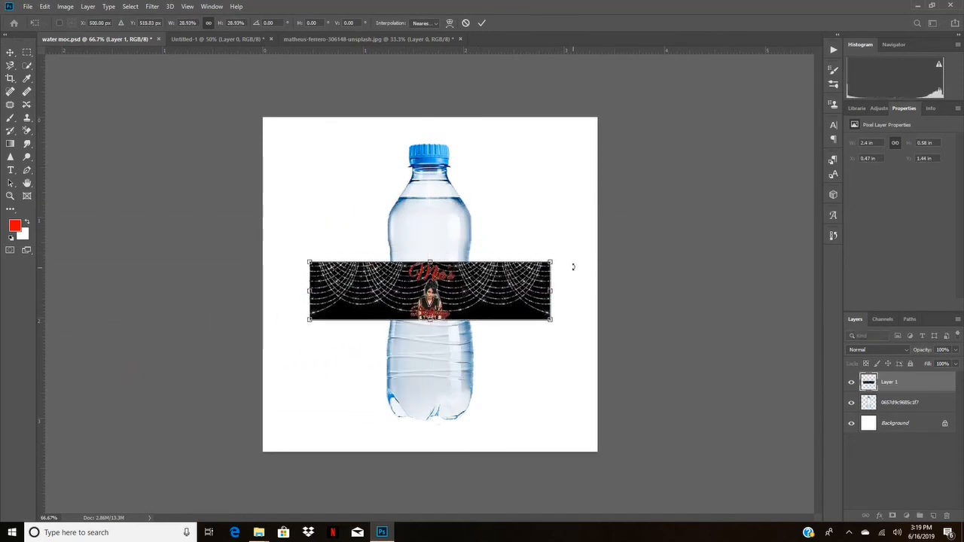
pyautogui.moveTo(549, 259)
pyautogui.mouseDown()
pyautogui.moveTo(563, 248)
pyautogui.moveTo(571, 257)
pyautogui.moveTo(538, 262)
pyautogui.mouseUp()
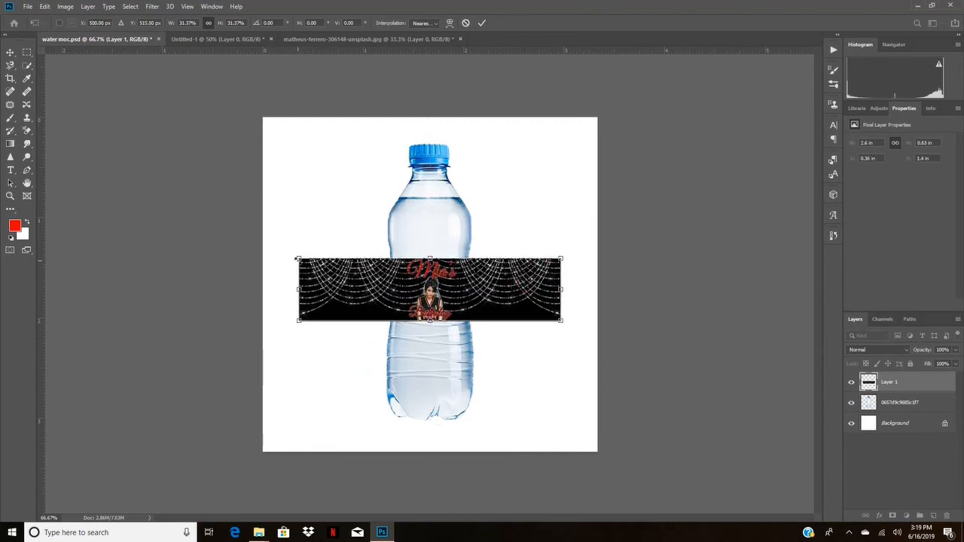
pyautogui.moveTo(298, 259); pyautogui.dragTo(287, 256)
pyautogui.moveTo(563, 320); pyautogui.dragTo(574, 323)
pyautogui.moveTo(288, 325); pyautogui.dragTo(283, 327)
pyautogui.moveTo(345, 290); pyautogui.dragTo(348, 284)
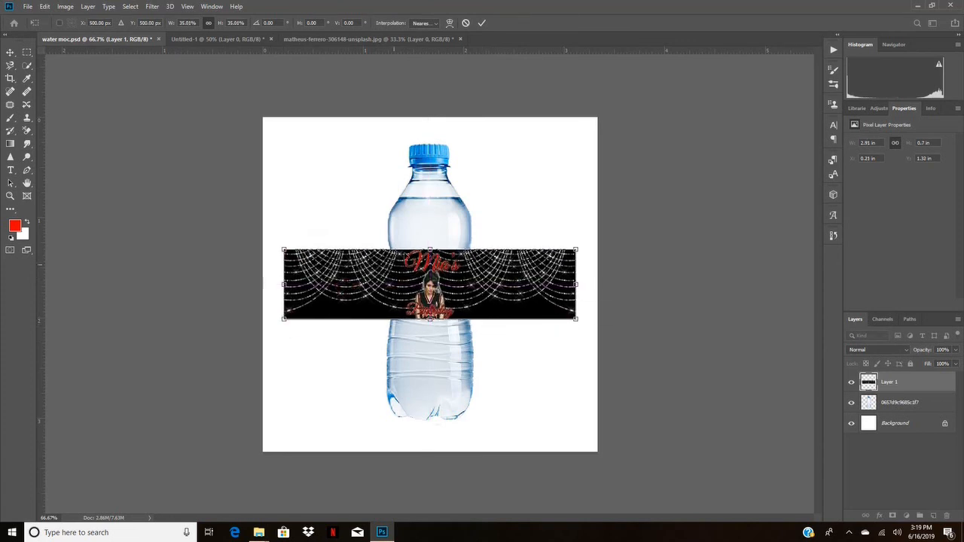
pyautogui.click(481, 23)
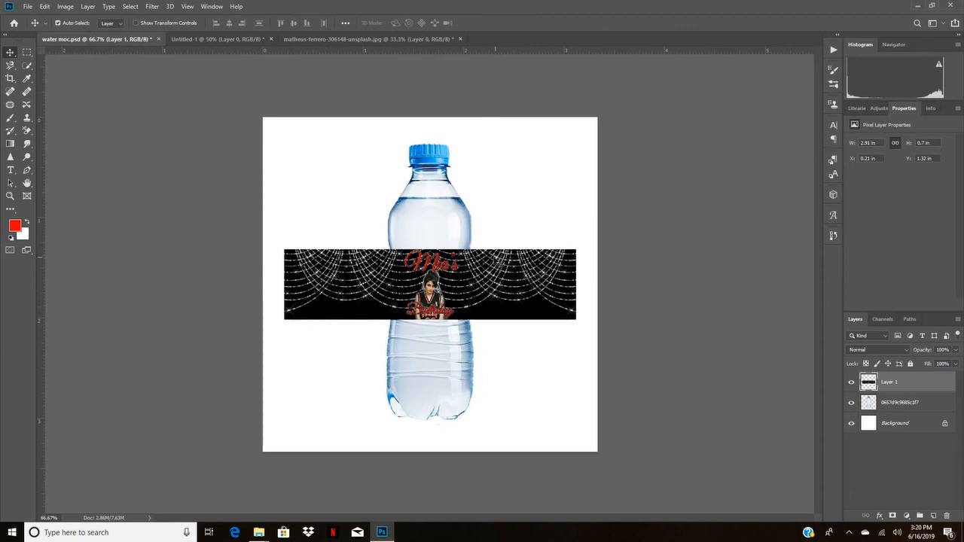
# - Clip the banner layer to the bottle layer with a clipping mask, and switch to the woman's photo document
pyautogui.rightClick(923, 390)
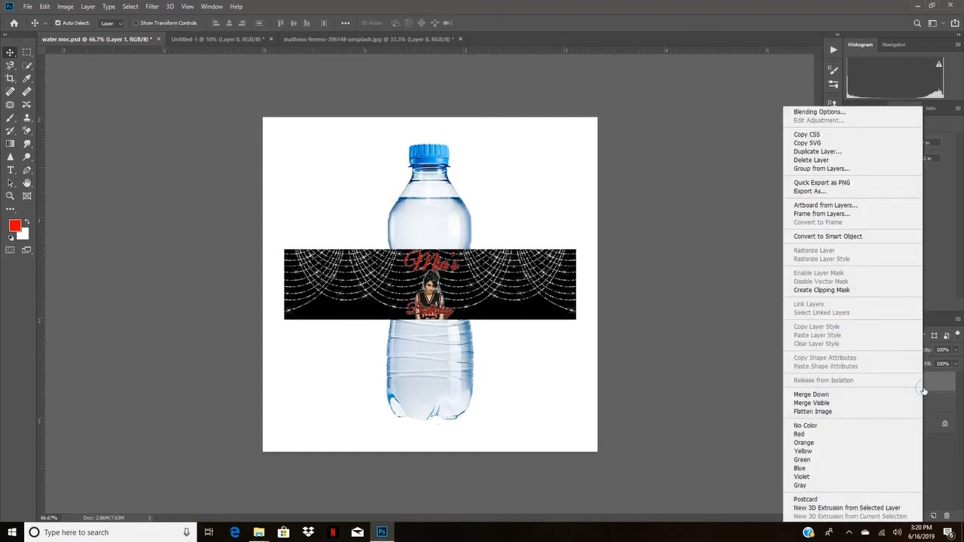
pyautogui.click(821, 290)
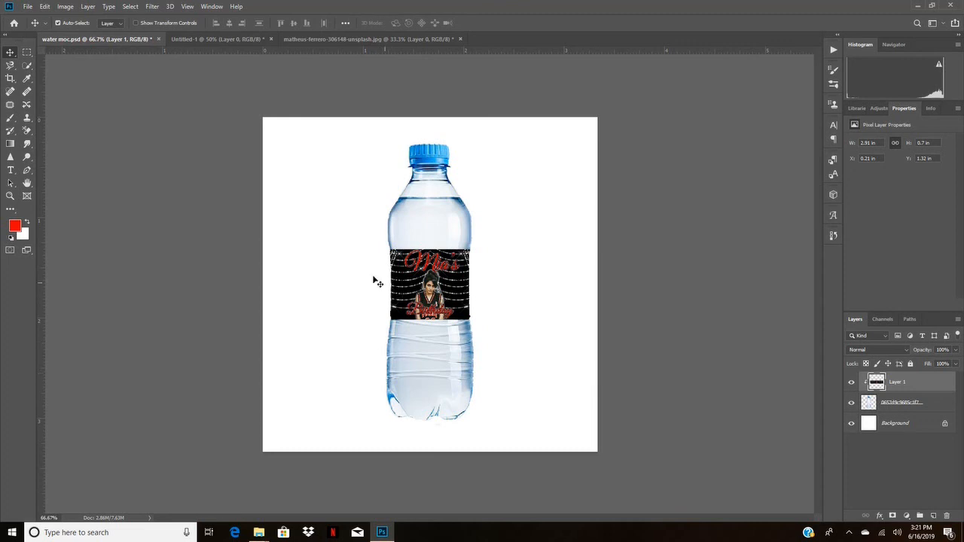
pyautogui.click(366, 38)
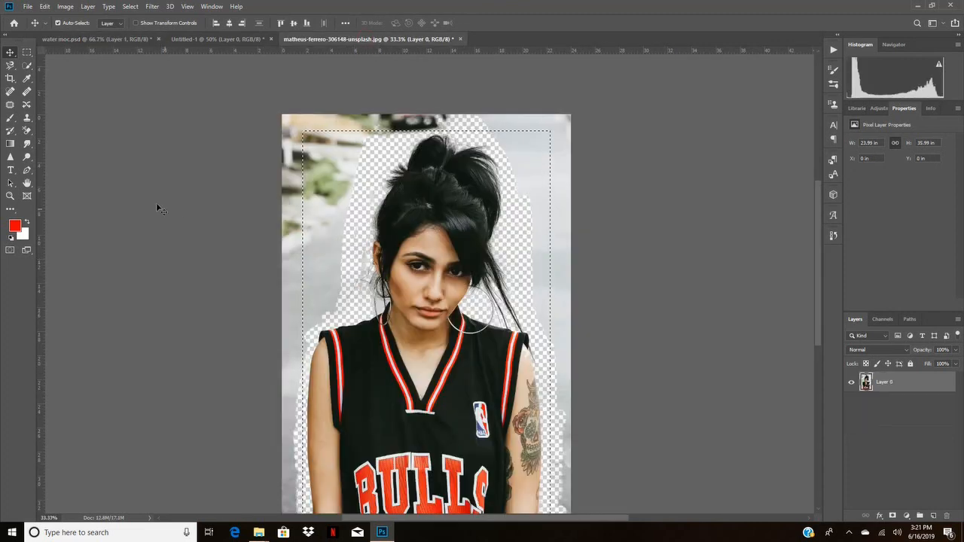